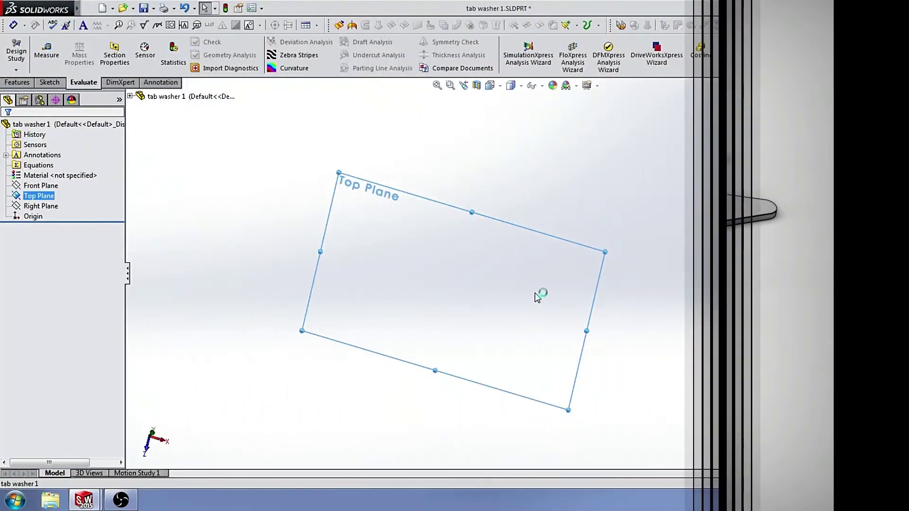
Step: Start a sketch on the Top Plane and draw two concentric circles at the origin
mouse_move(481, 286)
middle_down()
mouse_move(516, 218)
mouse_move(499, 303)
mouse_move(488, 264)
middle_up()
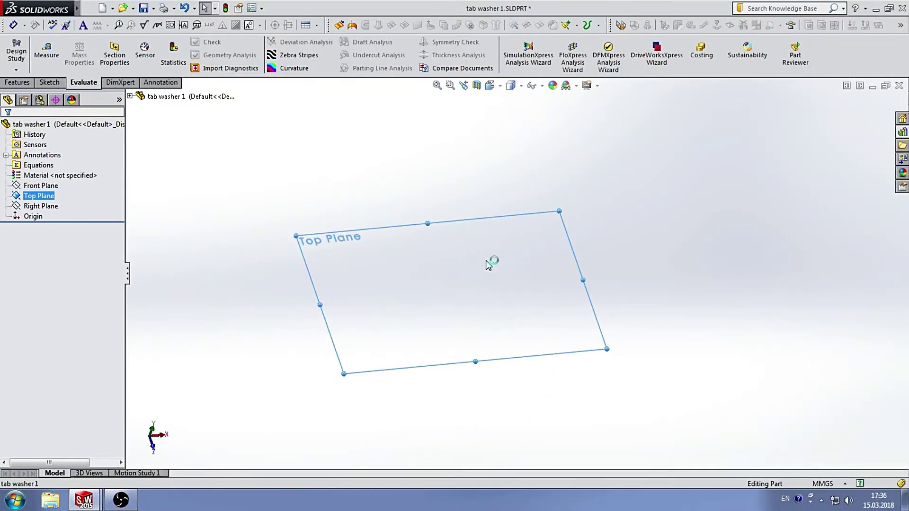
click(621, 25)
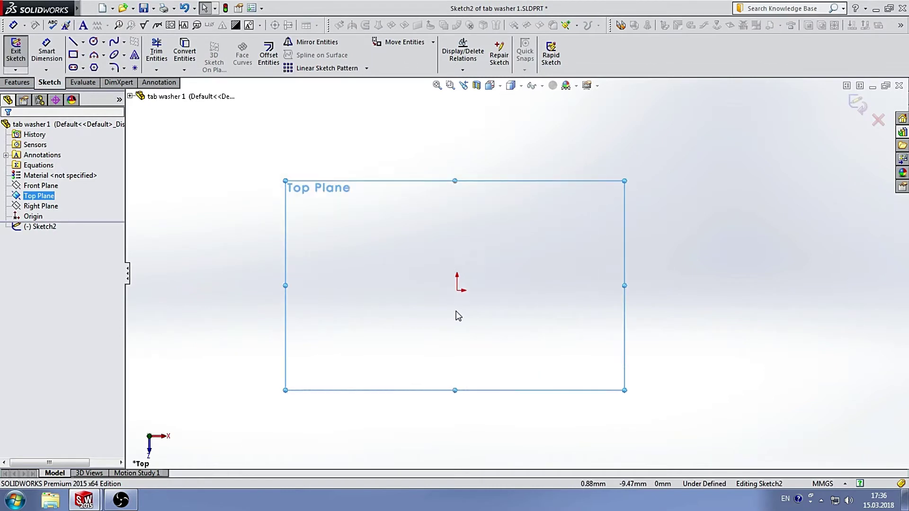
click(93, 41)
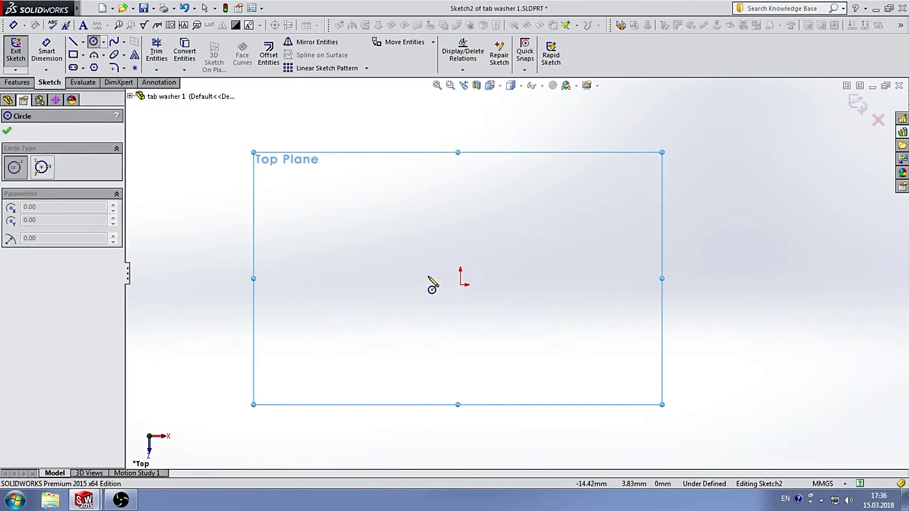
click(461, 284)
click(461, 160)
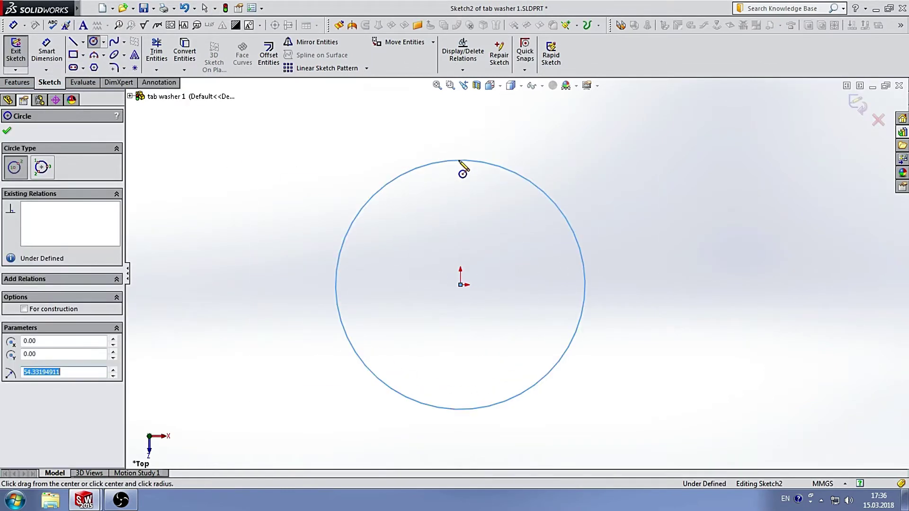
click(460, 285)
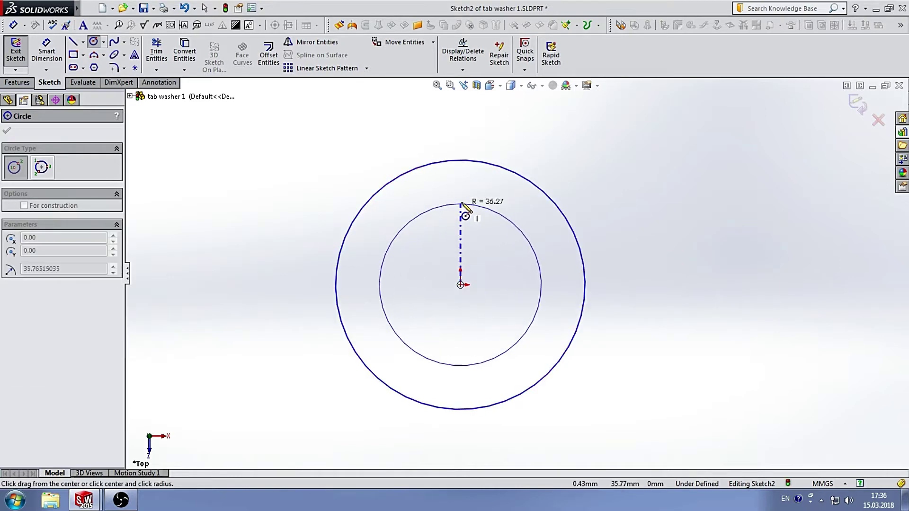
click(461, 193)
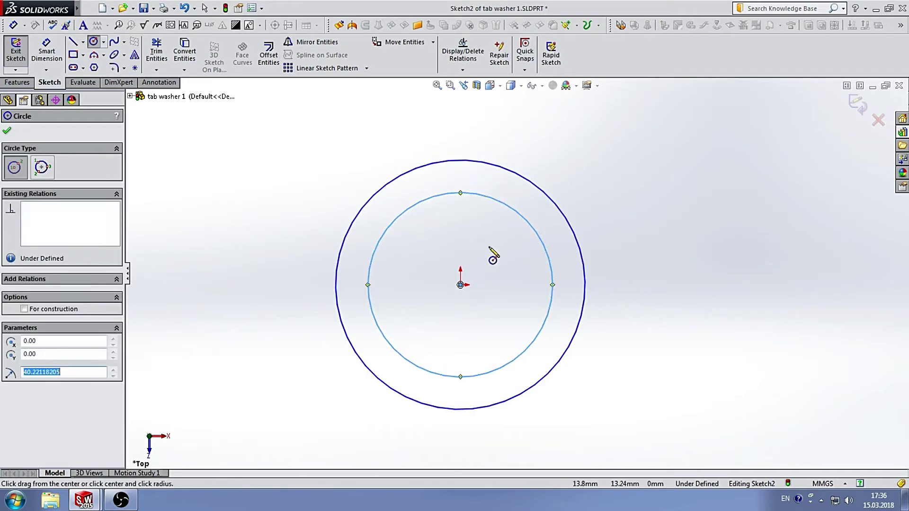
Step: Add a vertical centerline running through the circles' centre
click(84, 43)
click(97, 65)
scroll(483, 223, up, 3)
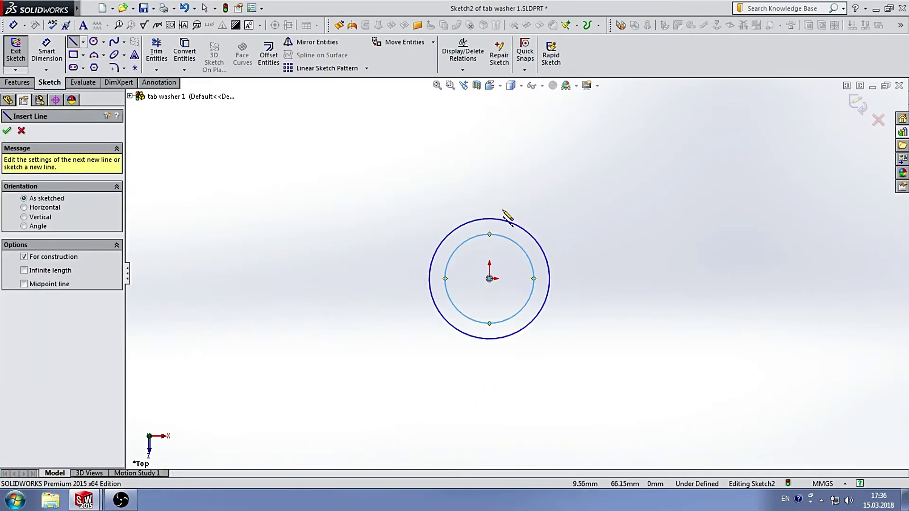
click(490, 182)
click(490, 367)
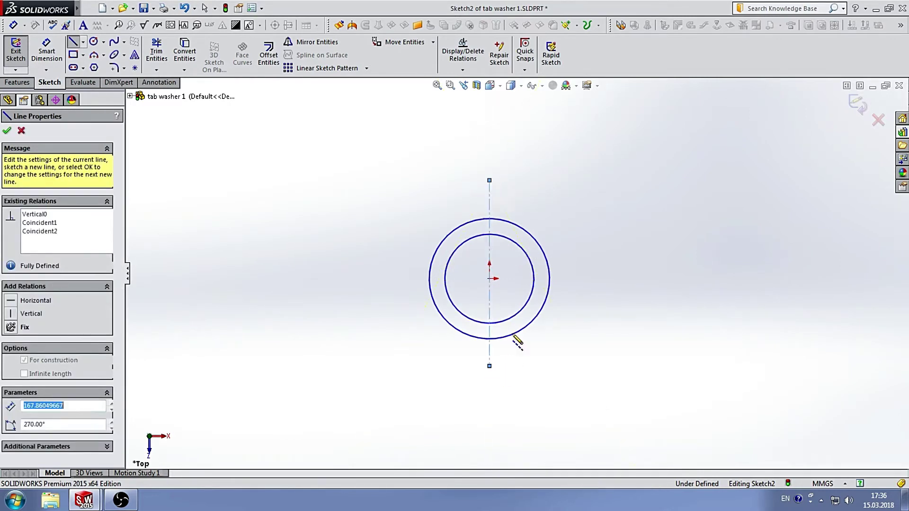
scroll(521, 258, up, 2)
click(157, 52)
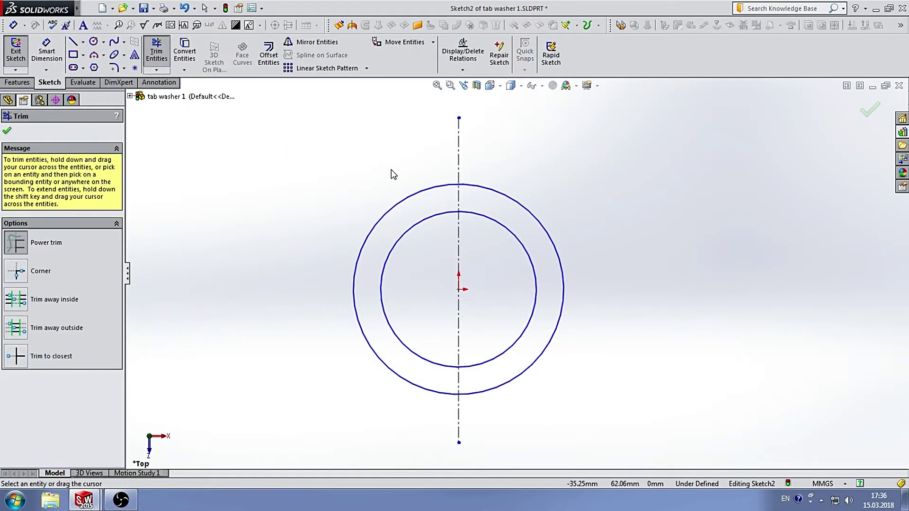
Step: Dimension the outer circle at Ø30 and the inner circle at Ø21
click(46, 51)
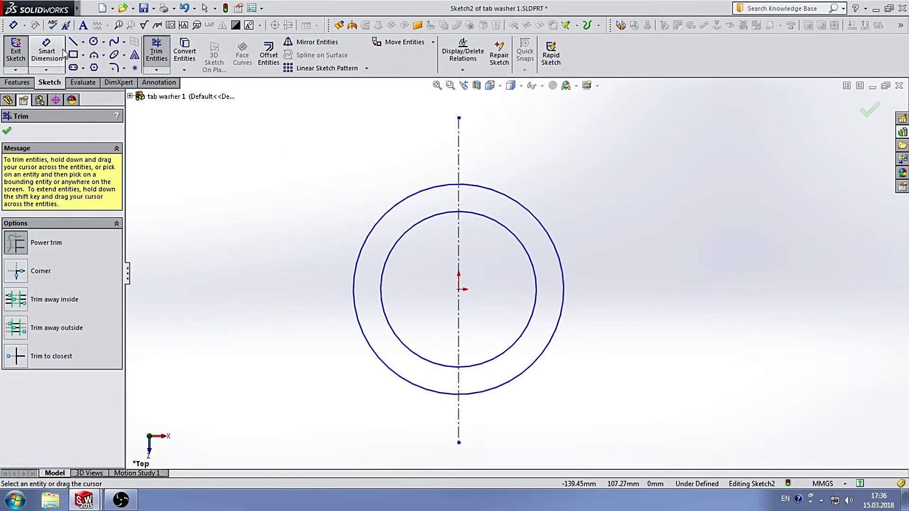
click(544, 234)
click(592, 201)
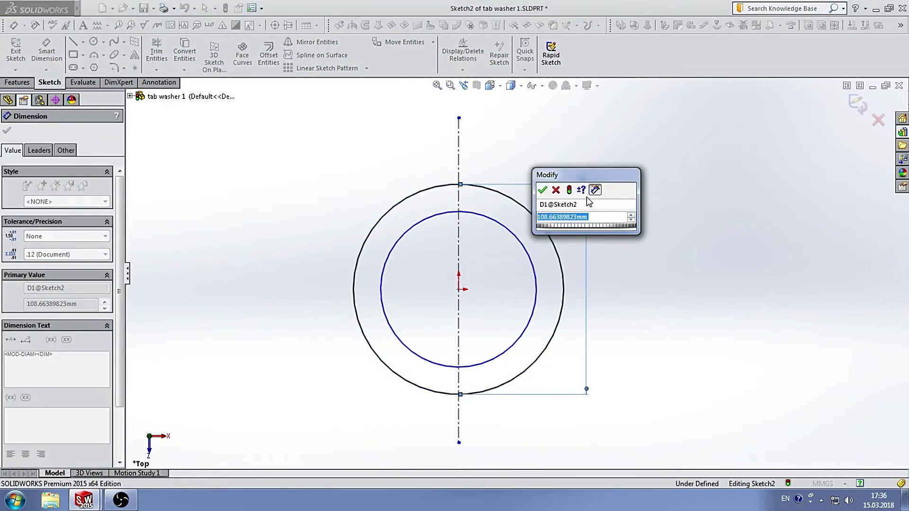
text(30)
key(Return)
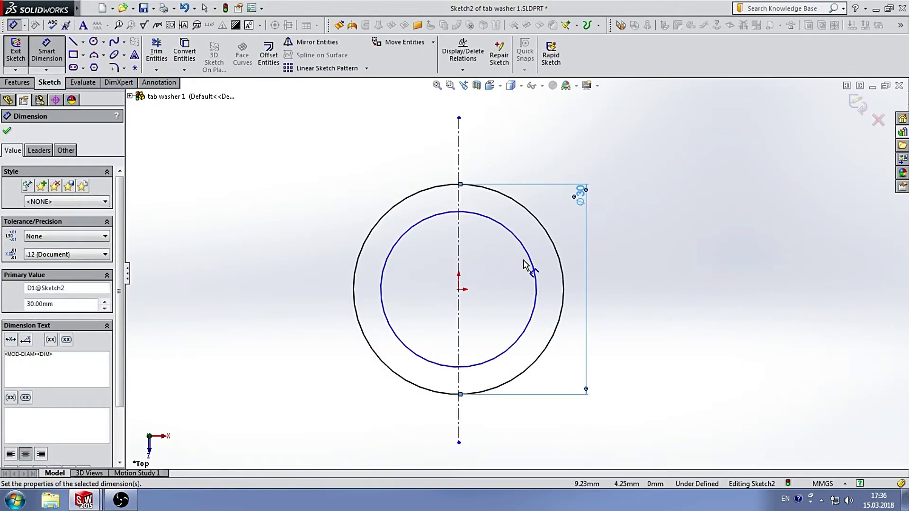
click(529, 262)
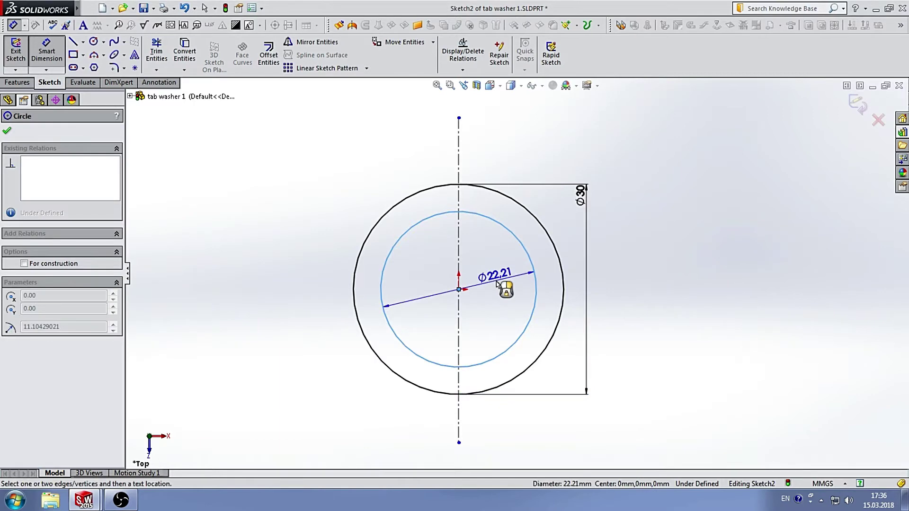
click(496, 283)
text(21)
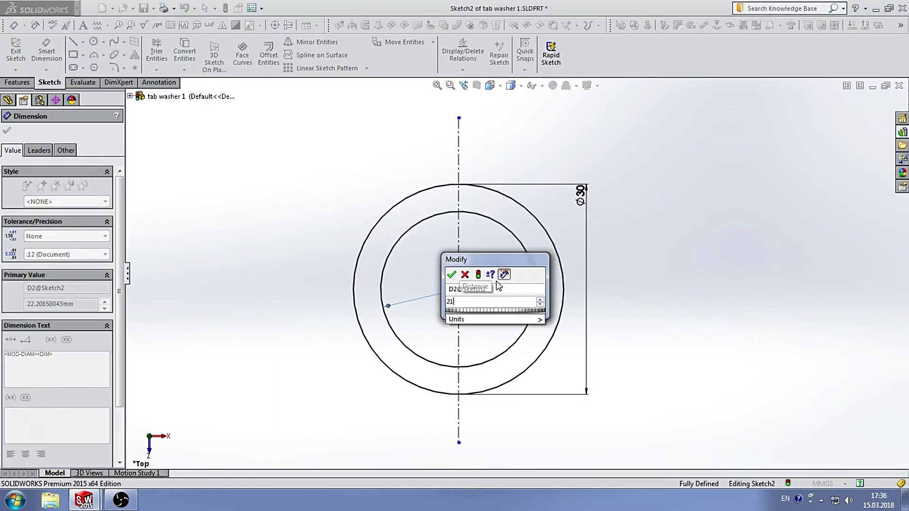
key(Return)
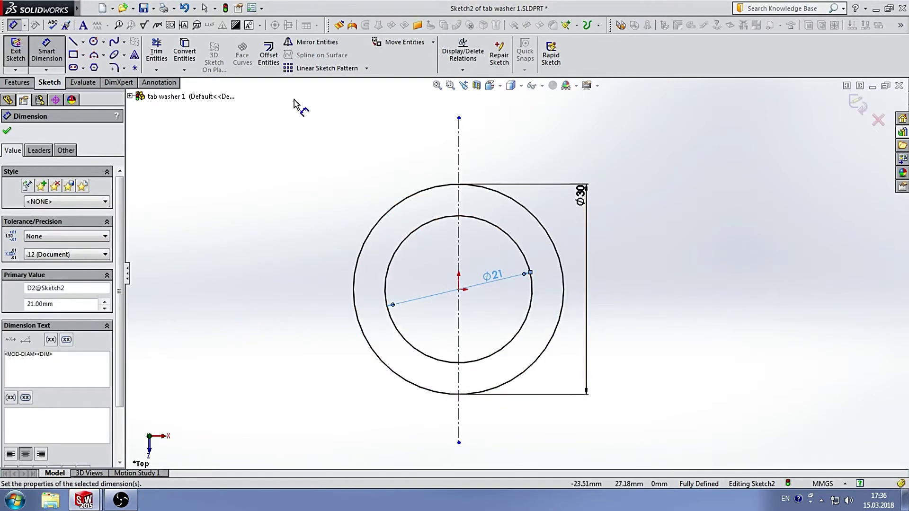
click(166, 58)
Step: Trim away the left halves of both circles
drag(416, 296, 397, 384)
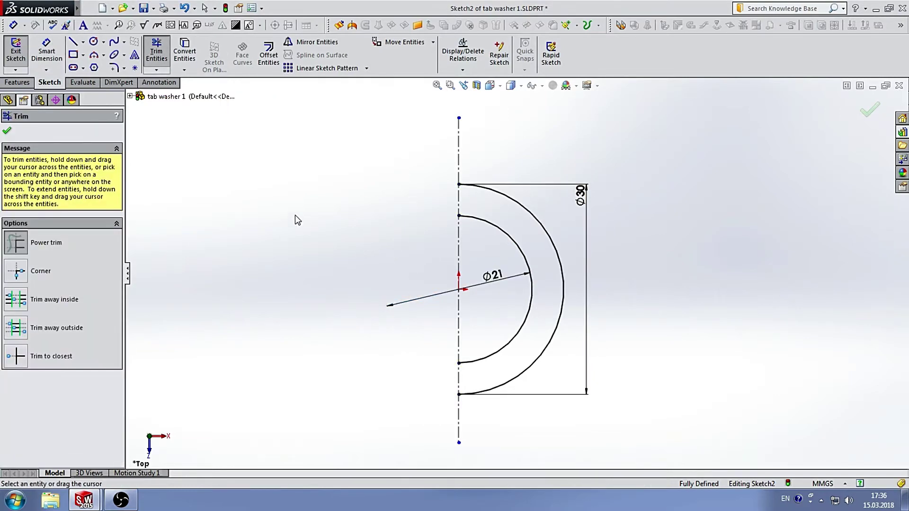
click(7, 133)
scroll(487, 254, up, 2)
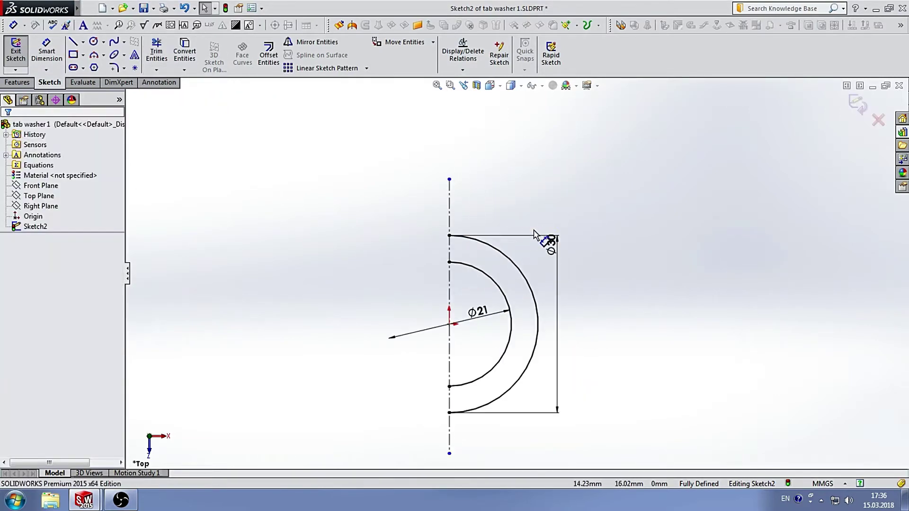
Step: Draw a horizontal centerline from the origin to the right
click(75, 44)
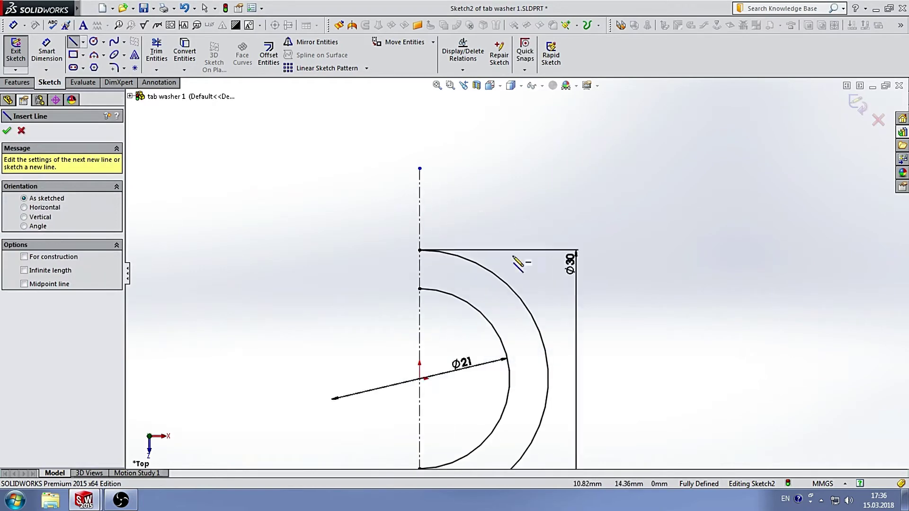
click(82, 41)
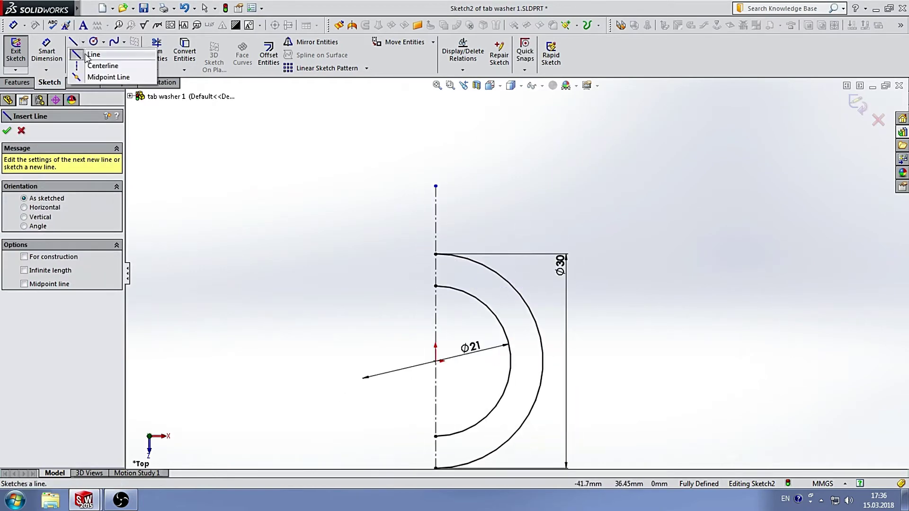
click(95, 63)
click(436, 361)
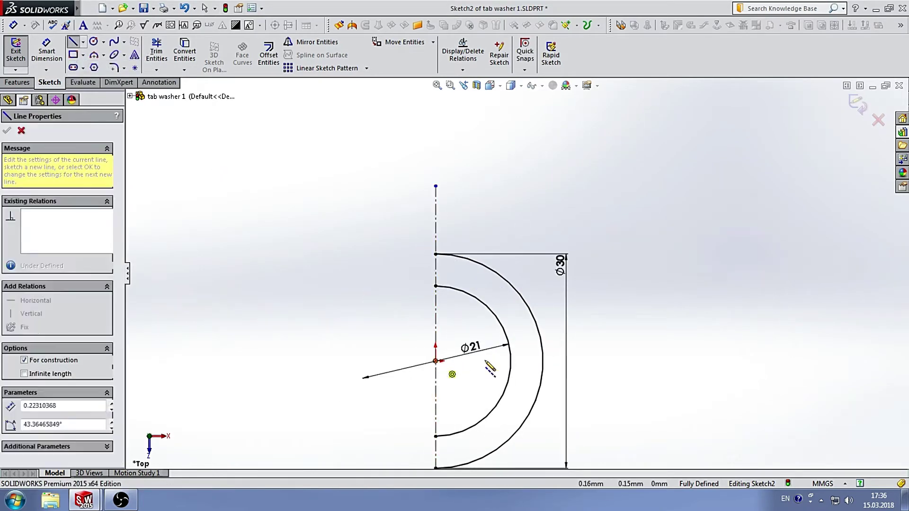
click(608, 361)
Step: Trim the lower halves of both arcs, leaving two quarter arcs
click(158, 49)
scroll(454, 232, up, 2)
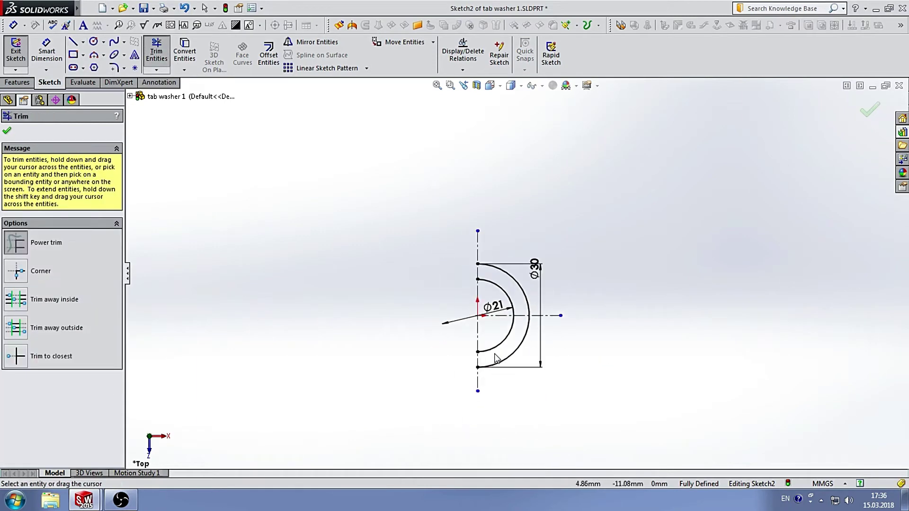
scroll(520, 332, down, 3)
drag(563, 335, 519, 308)
click(6, 131)
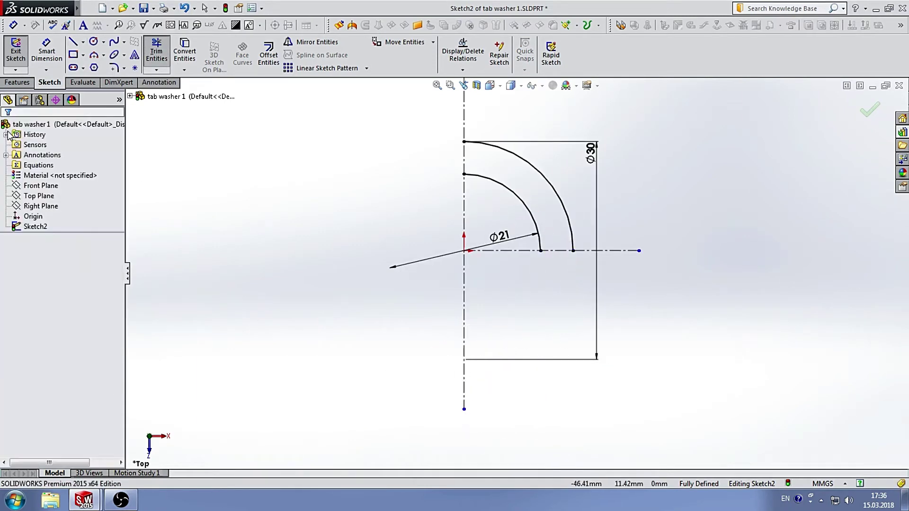
scroll(502, 308, up, 5)
scroll(511, 265, down, 6)
Step: Draw a vertical line up from the outer arc, then undo it
click(74, 43)
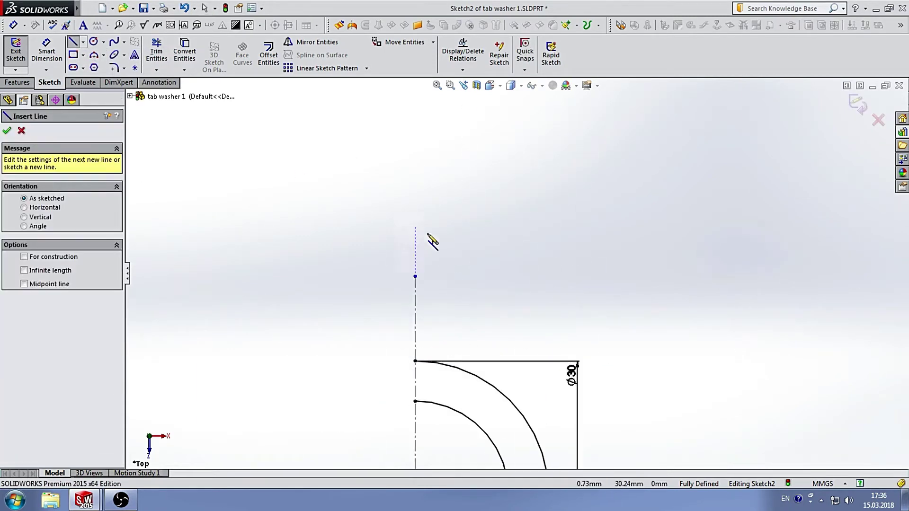
scroll(431, 239, up, 2)
scroll(545, 306, down, 2)
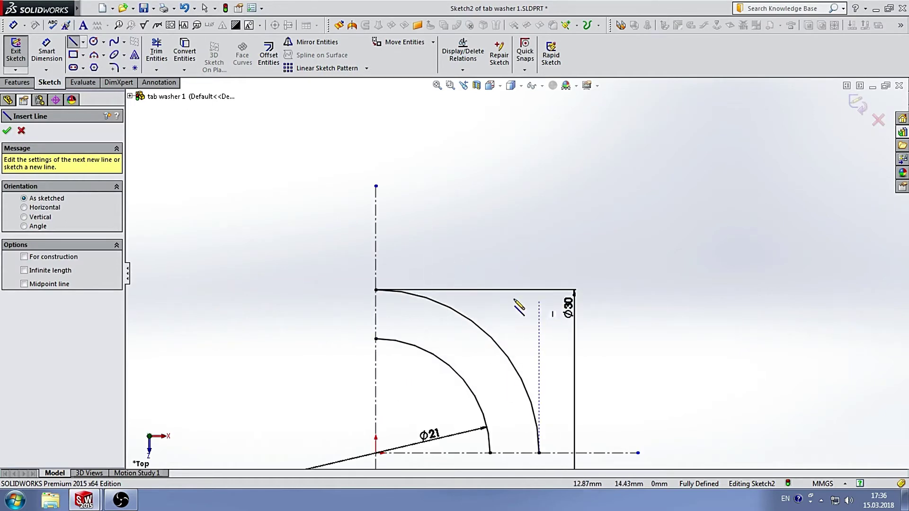
click(534, 405)
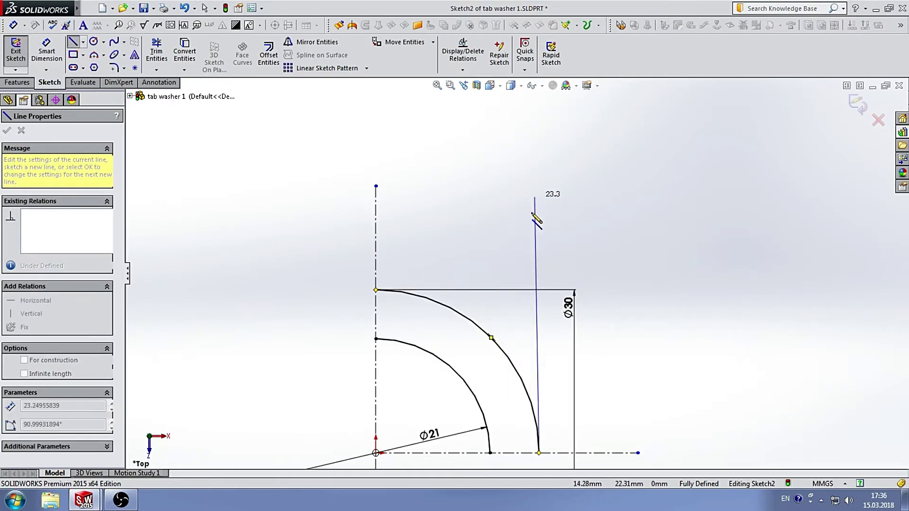
click(535, 175)
key(ctrl+z)
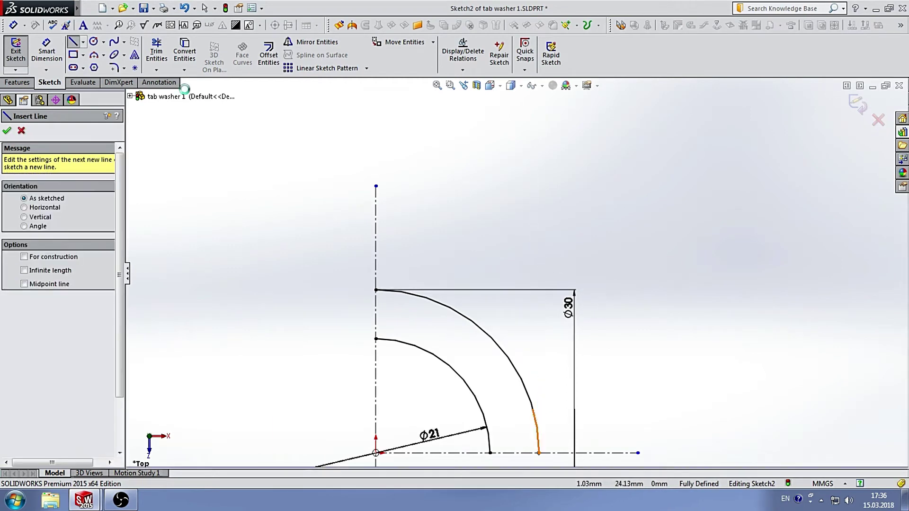
scroll(509, 277, up, 3)
scroll(493, 330, down, 3)
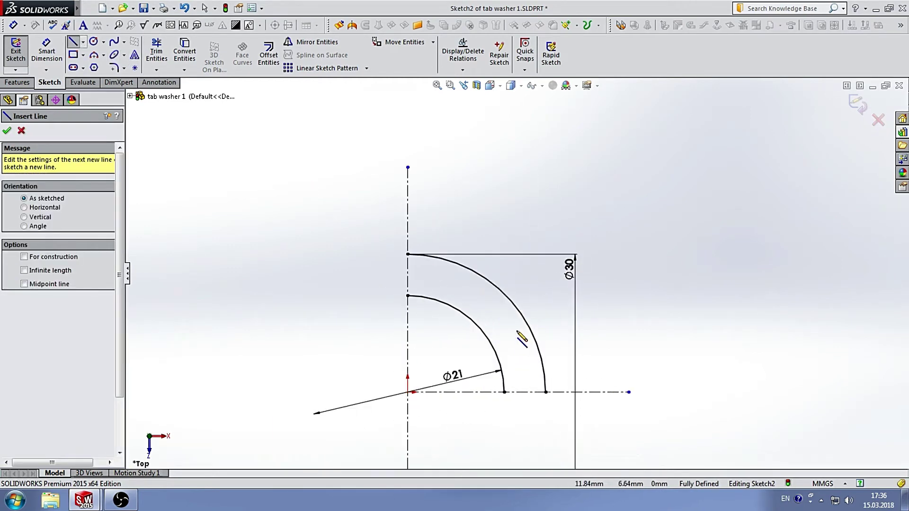
Step: Sketch the tab's vertical and slanted sides as a line chain inside the outer arc
click(516, 333)
click(515, 146)
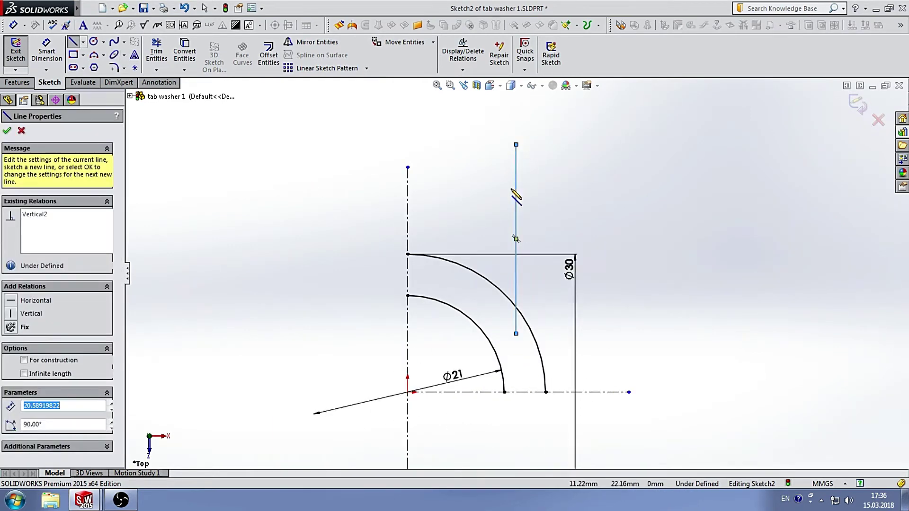
scroll(512, 169, down, 2)
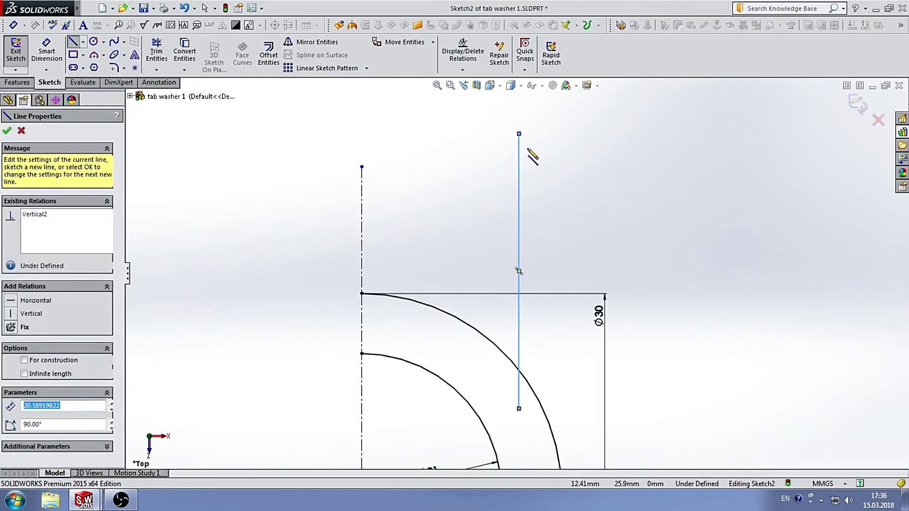
click(484, 134)
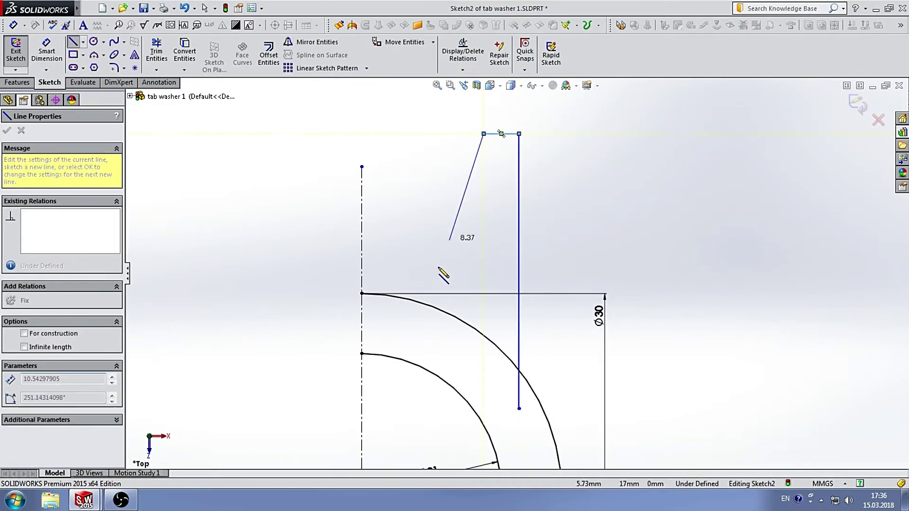
double_click(420, 321)
scroll(525, 298, up, 1)
scroll(525, 303, down, 1)
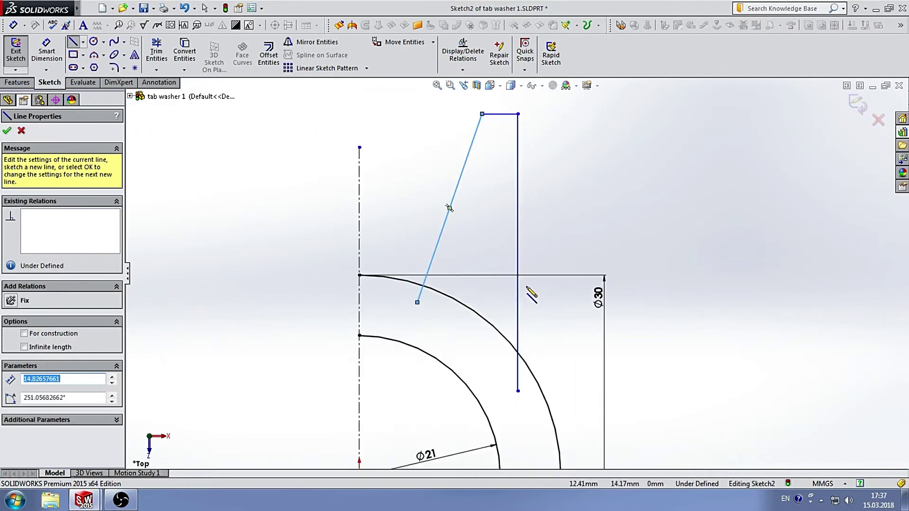
key(f)
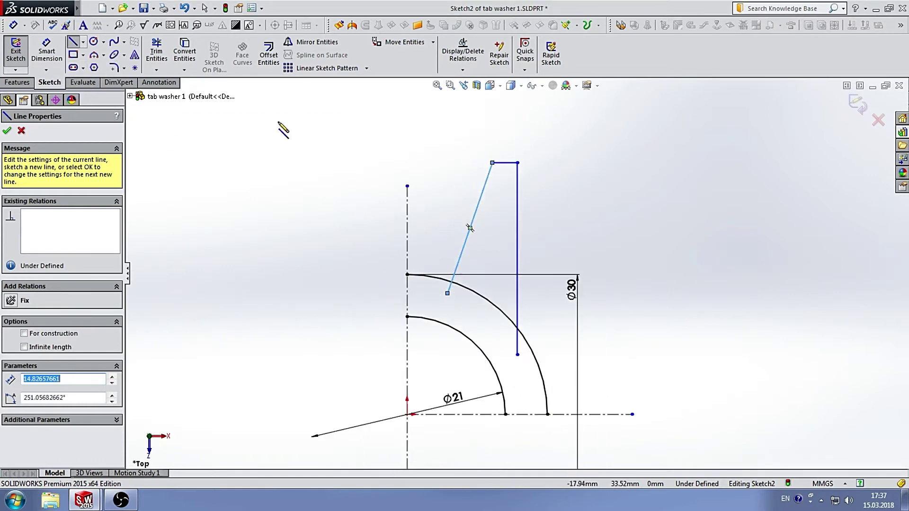
Step: Trim the outer arc between the tab sides and the leftover line pieces
click(156, 51)
scroll(452, 309, down, 5)
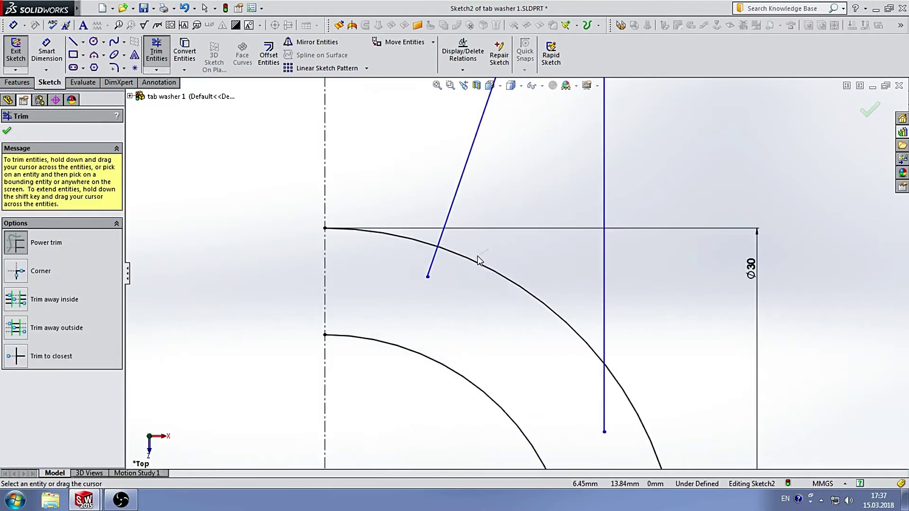
drag(478, 260, 407, 274)
scroll(610, 380, up, 3)
scroll(533, 298, down, 3)
drag(533, 298, 472, 215)
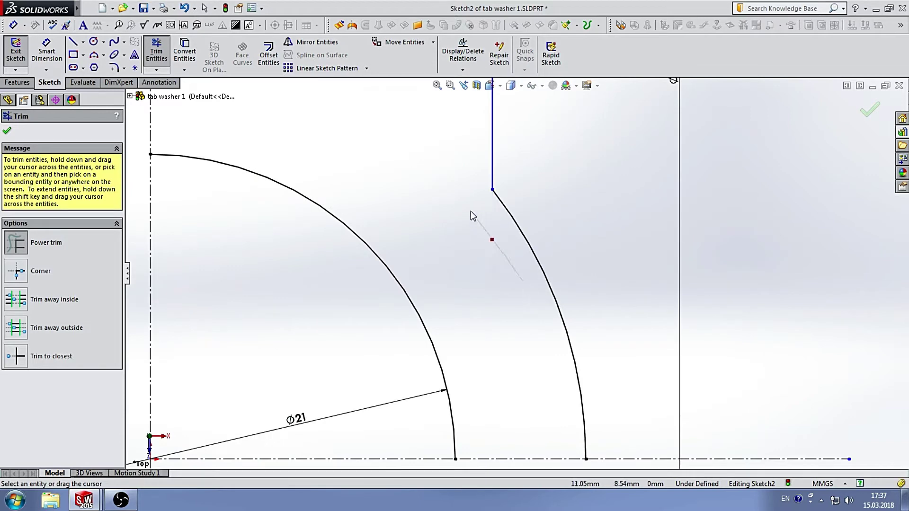
scroll(499, 250, up, 3)
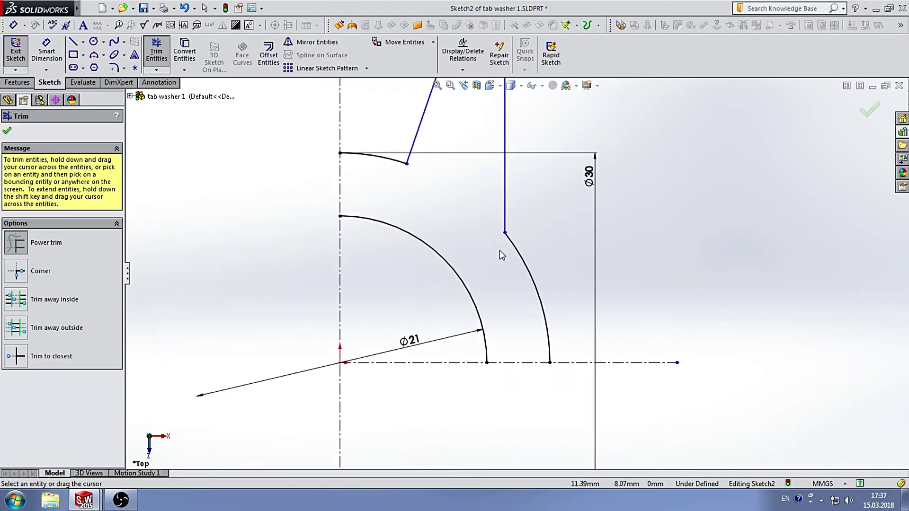
click(8, 131)
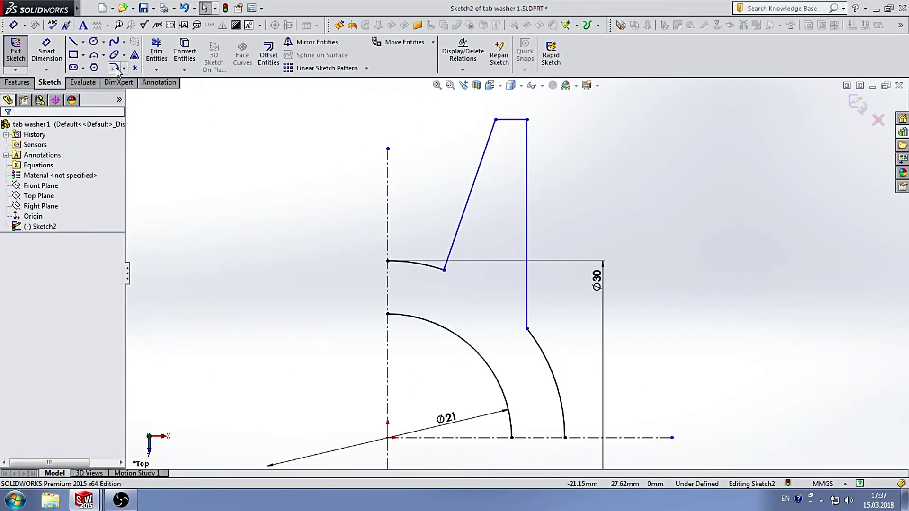
Step: Dimension the tab's top edge 24 mm above the horizontal centerline
click(47, 52)
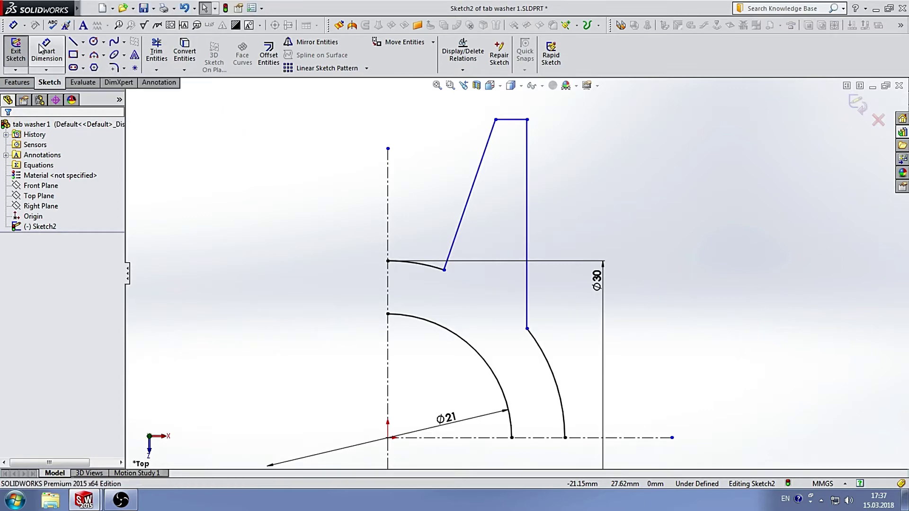
click(506, 124)
scroll(515, 275, up, 2)
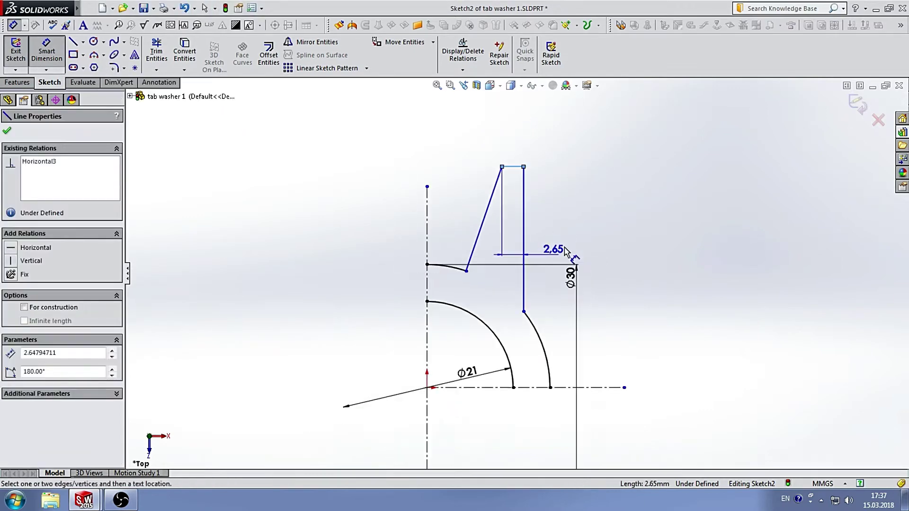
click(575, 387)
click(661, 294)
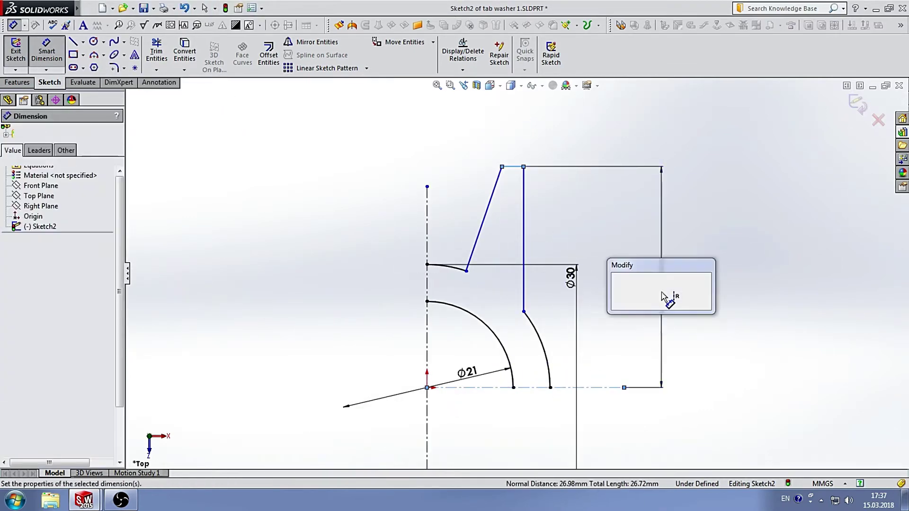
text(24)
key(Return)
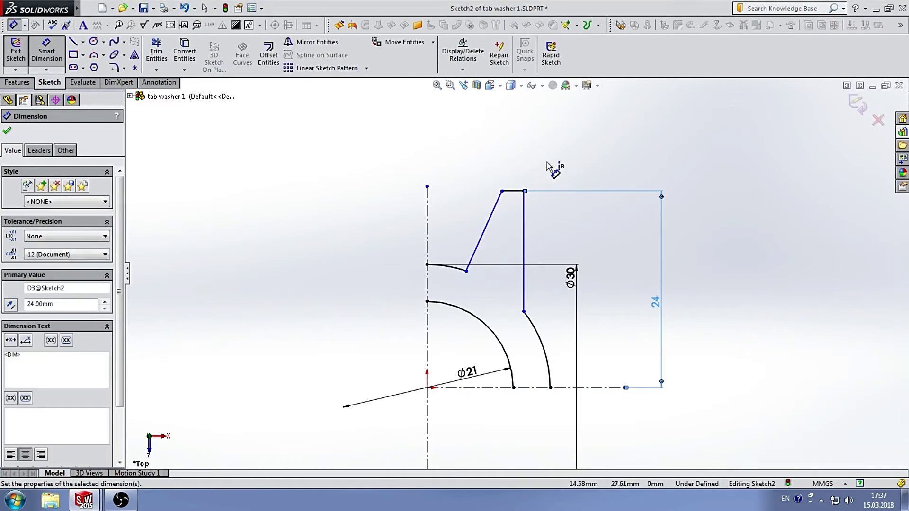
key(Escape)
scroll(497, 253, down, 2)
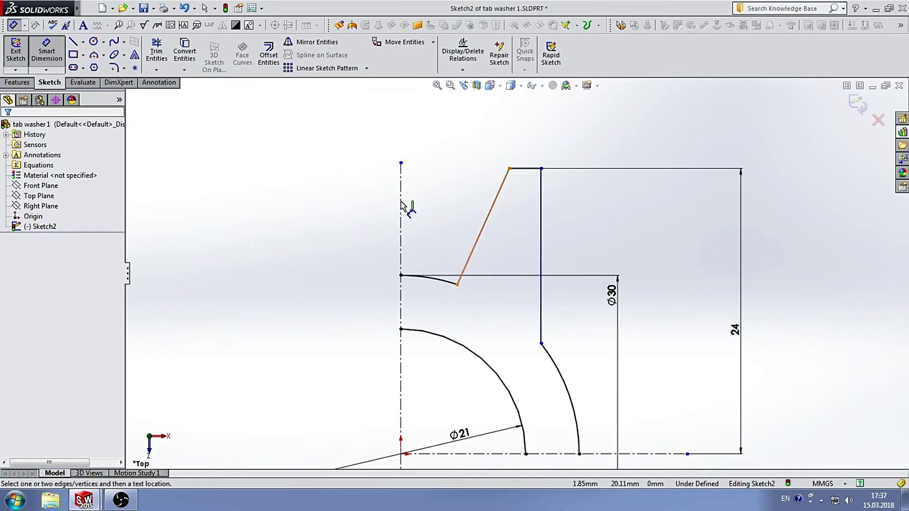
Step: Fillet both corners of the slanted tab side with radius 1.5
click(116, 71)
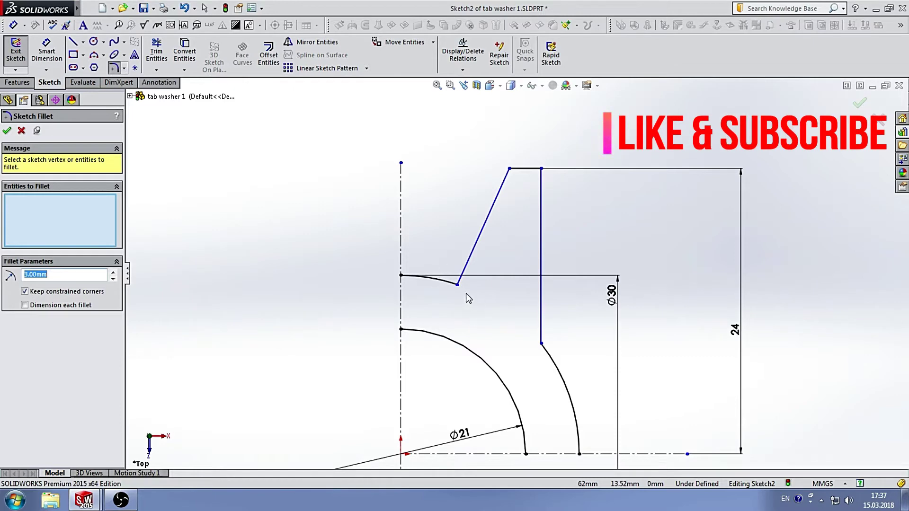
text(1.5)
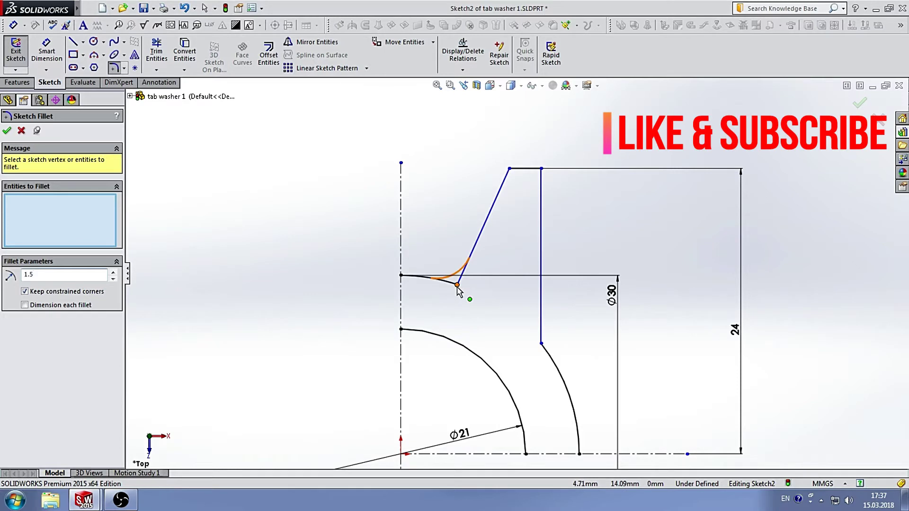
click(457, 286)
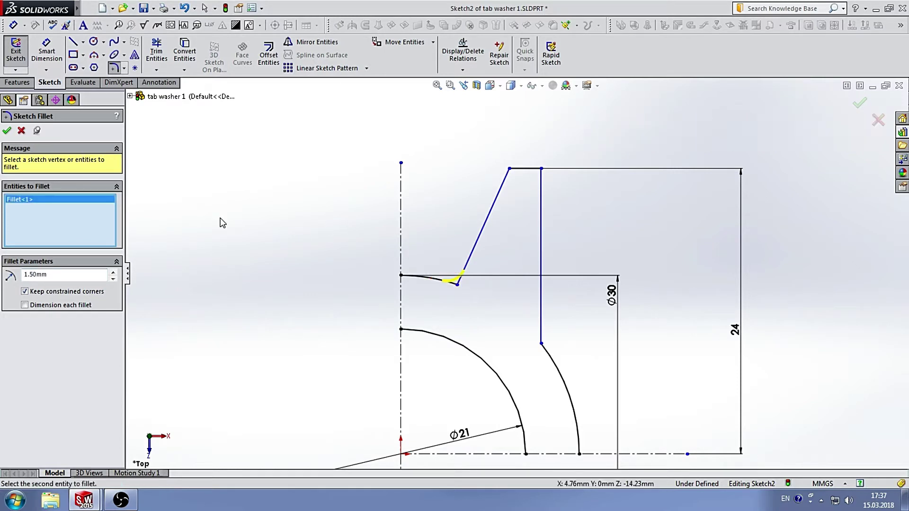
click(510, 169)
click(7, 131)
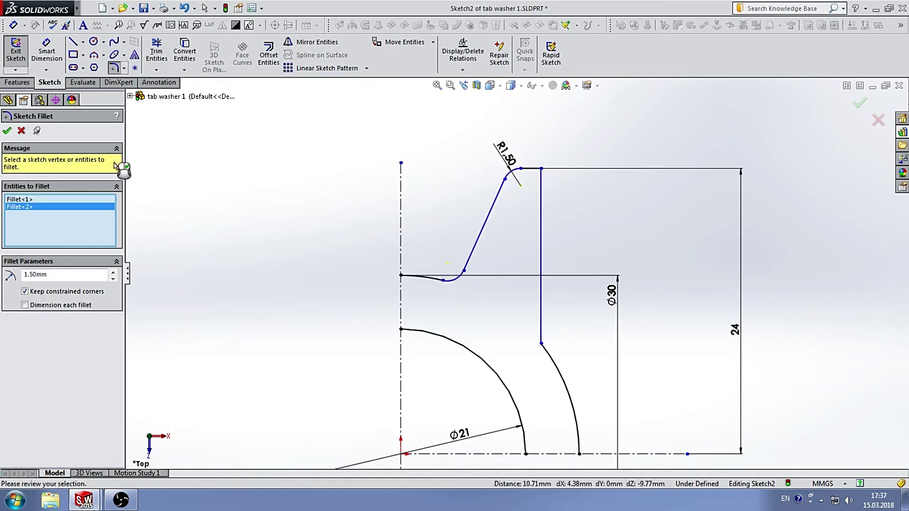
click(7, 131)
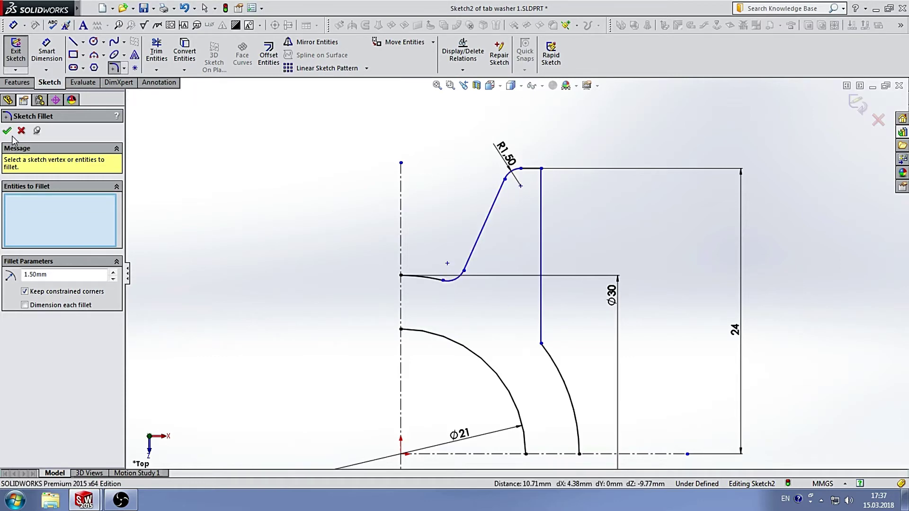
scroll(579, 260, up, 2)
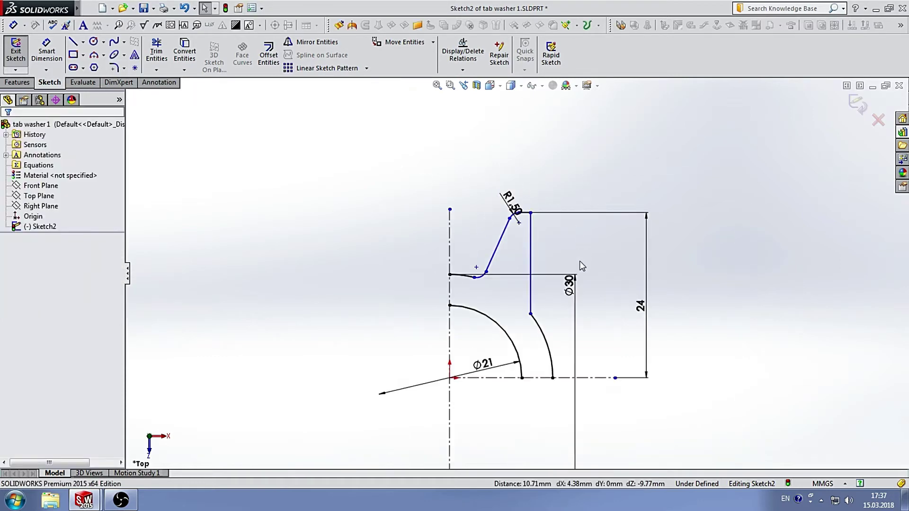
Step: Round the corner where the vertical side meets the arc with an R3 fillet
click(114, 69)
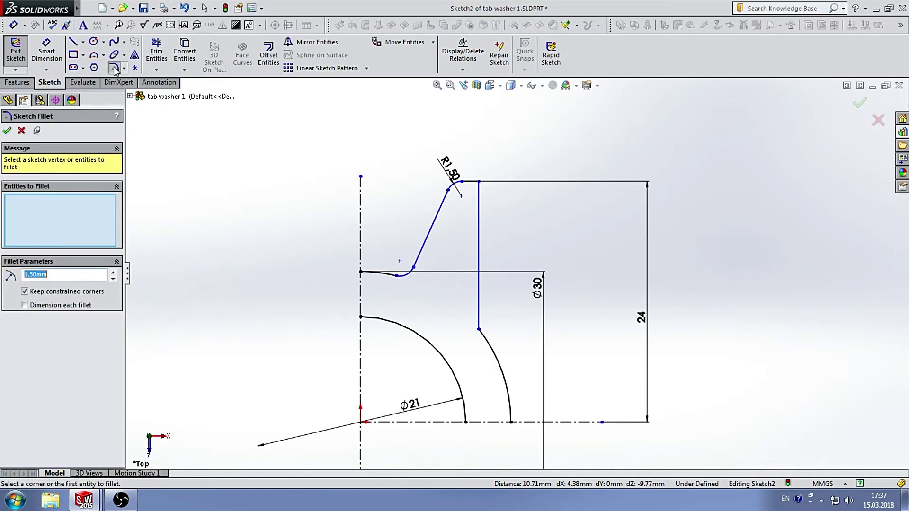
click(479, 329)
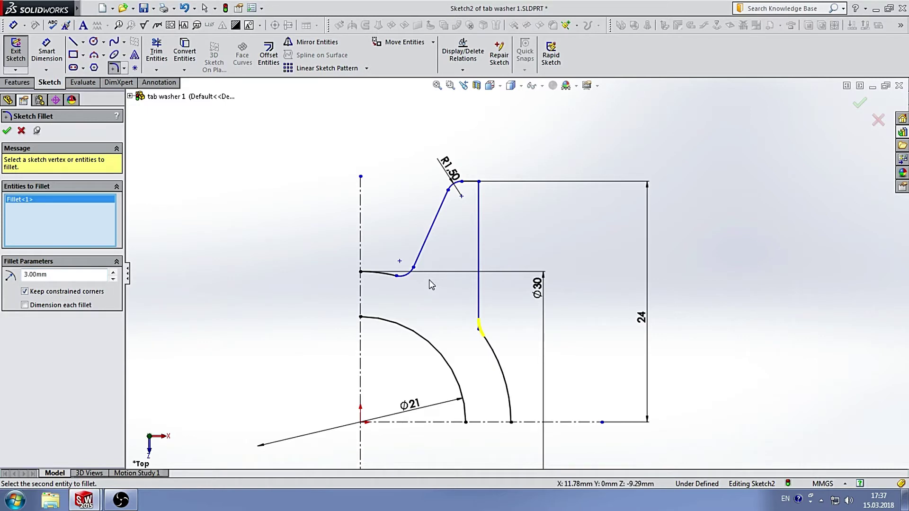
click(7, 132)
click(8, 133)
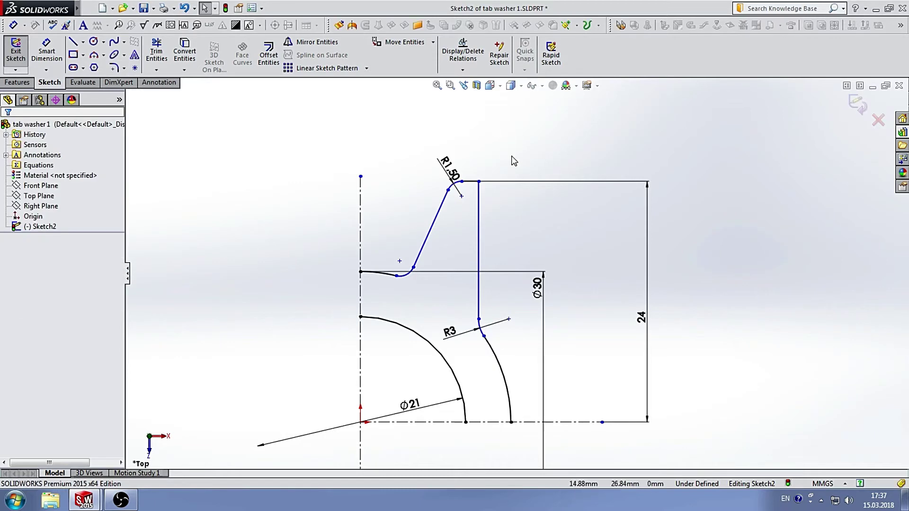
scroll(513, 161, down, 2)
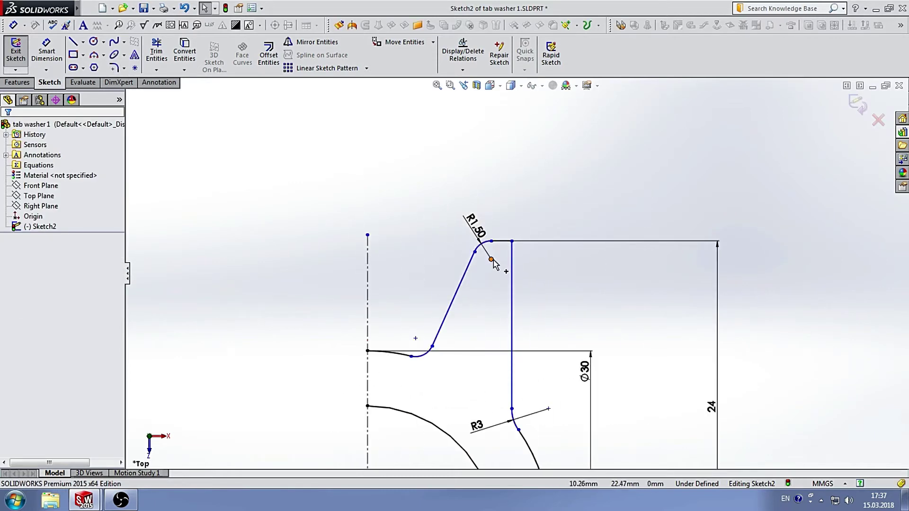
Step: Dimension the lower fillet's centre 1.5 mm from the vertical centerline
drag(491, 259, 473, 259)
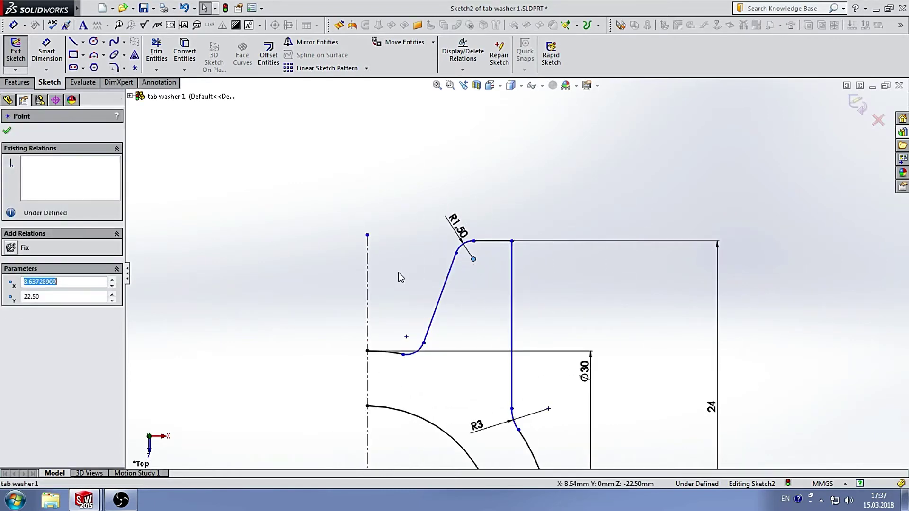
key(d)
click(406, 337)
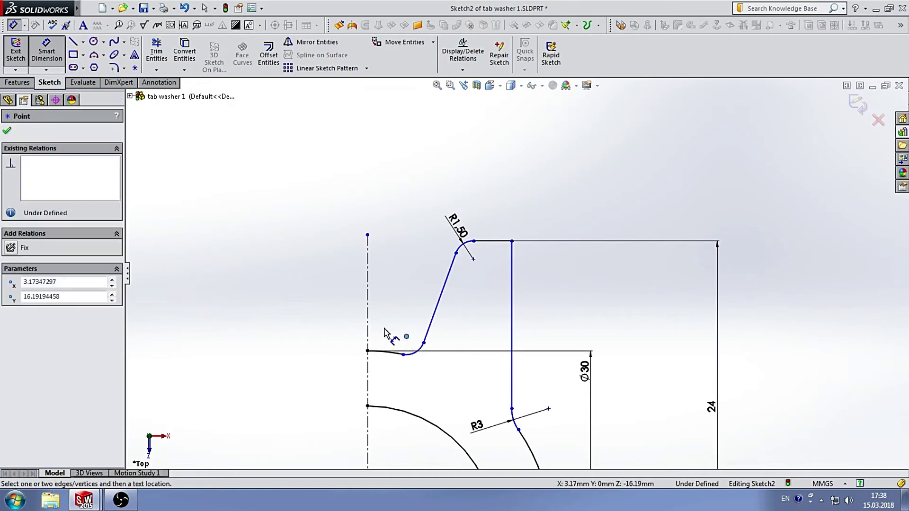
click(367, 324)
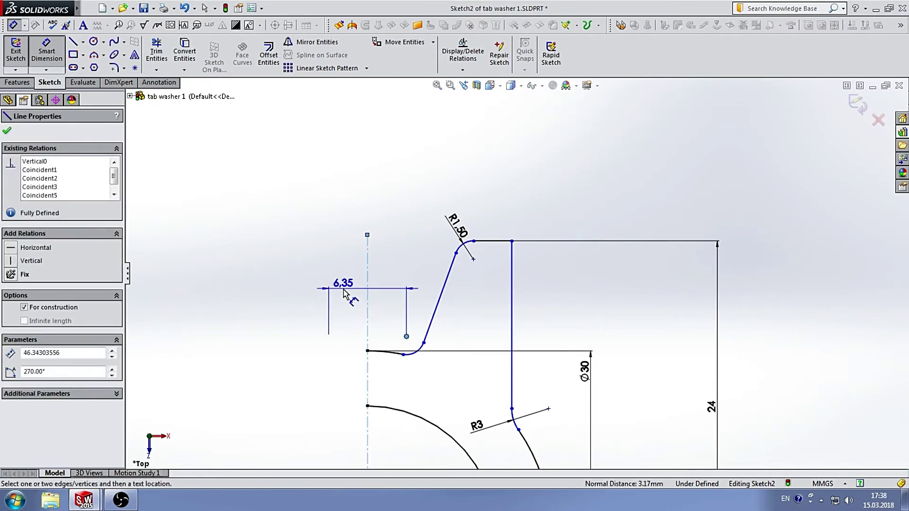
click(344, 294)
text(1.5)
key(Return)
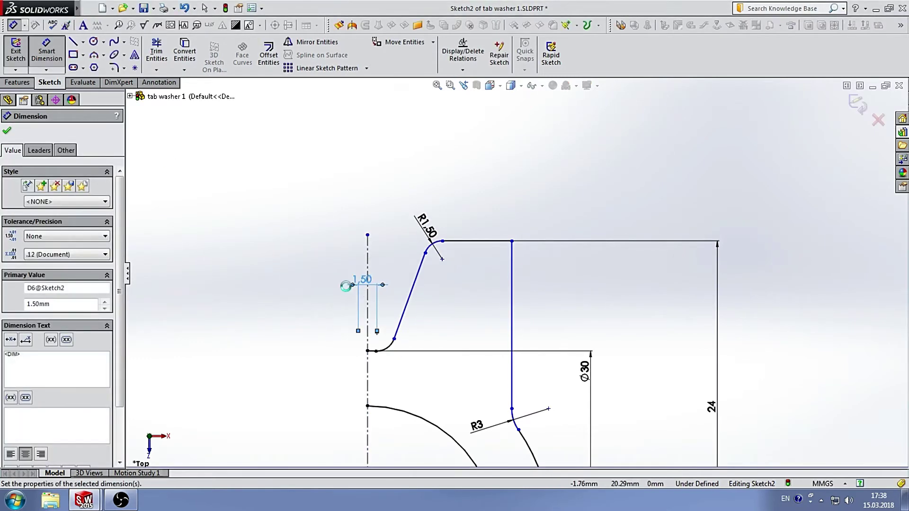
click(494, 203)
scroll(495, 204, up, 3)
scroll(521, 296, down, 1)
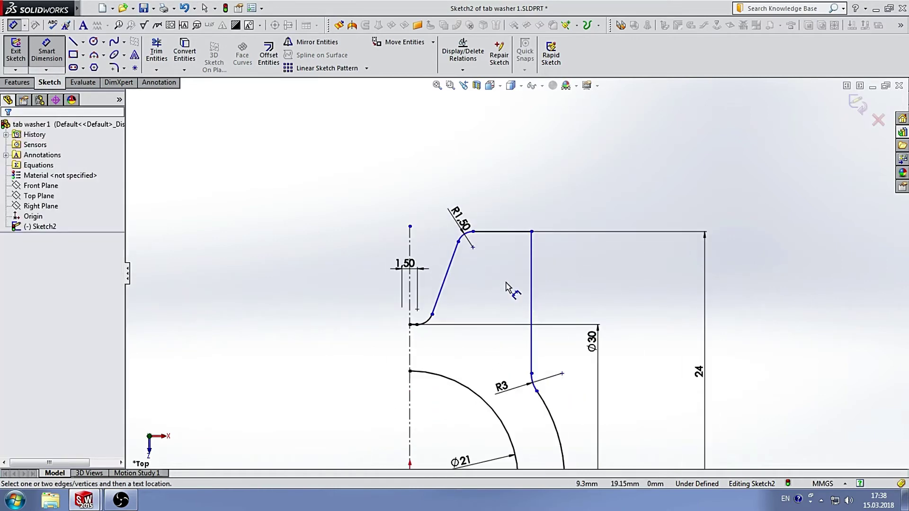
scroll(506, 283, down, 1)
scroll(516, 294, up, 2)
Step: Dimension the tab's vertical edge as 20 across the vertical centerline
click(527, 291)
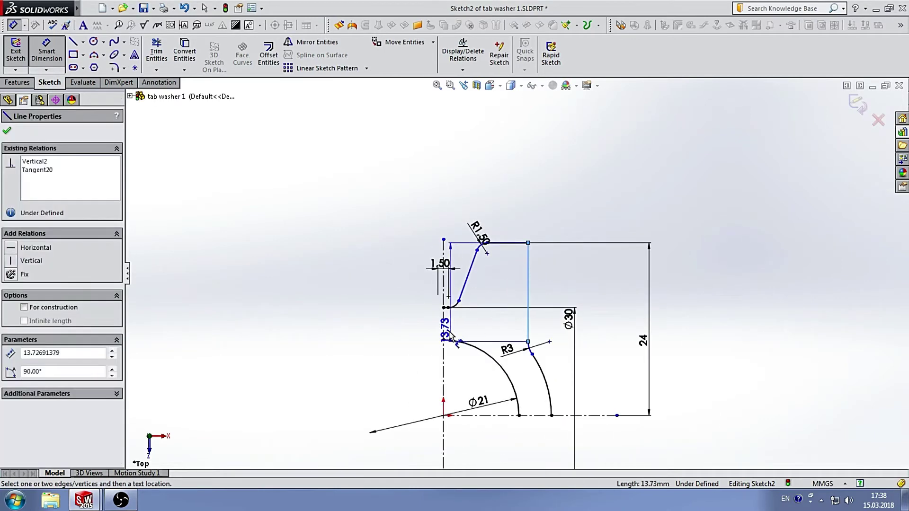
click(443, 322)
click(436, 195)
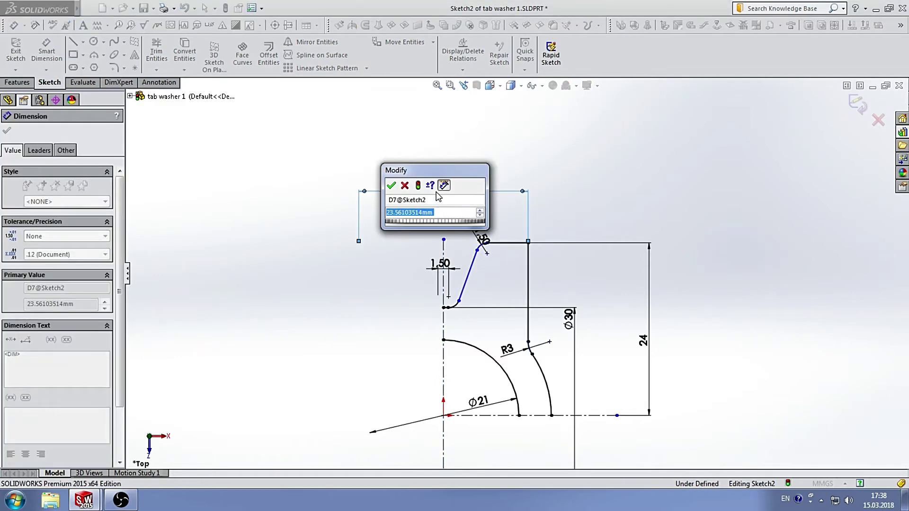
text(20)
key(Return)
scroll(502, 251, down, 2)
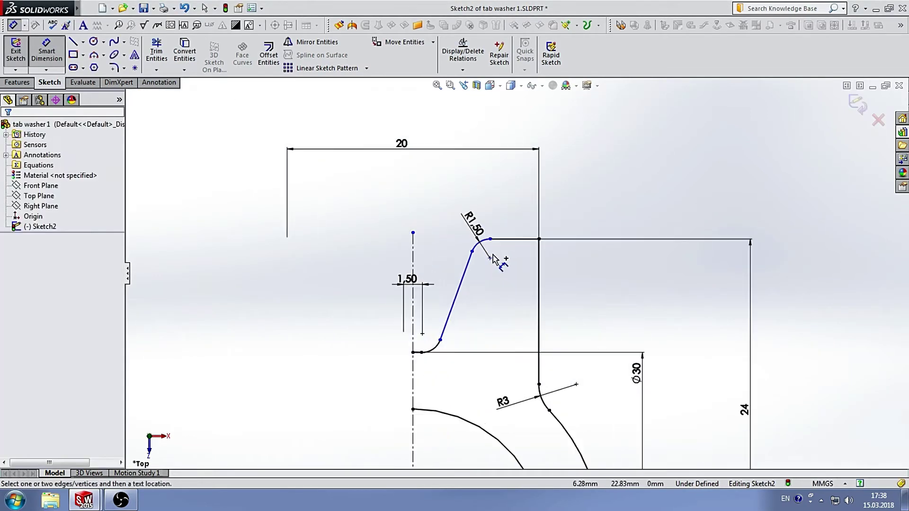
scroll(493, 260, down, 1)
Step: Round the tab's outer corner with a 2 mm fillet
click(113, 68)
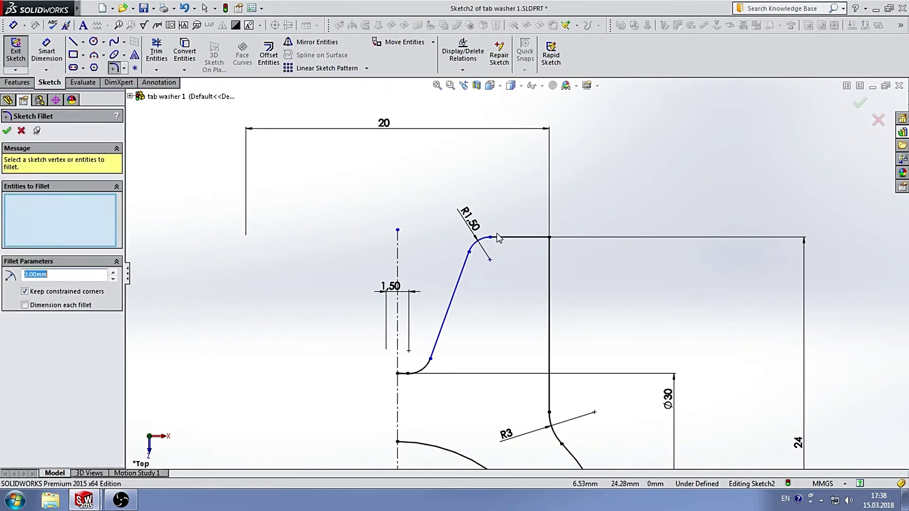
click(550, 239)
click(9, 133)
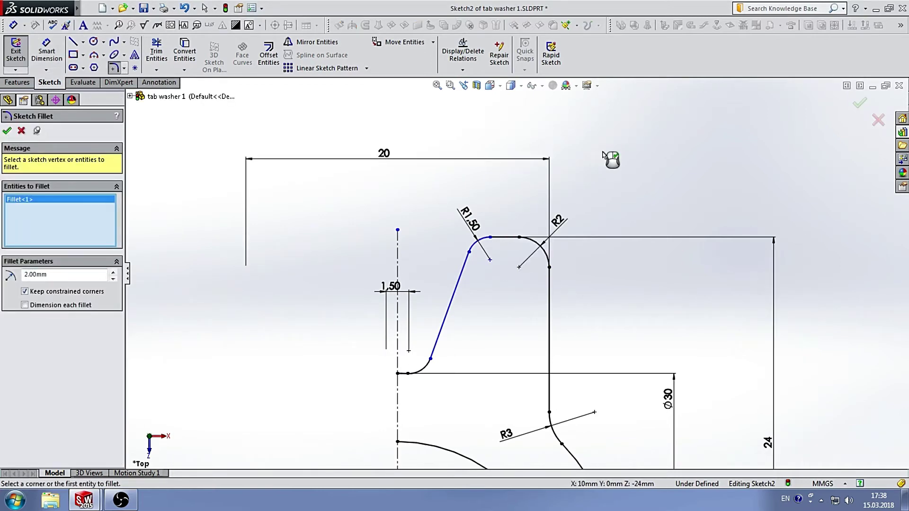
scroll(517, 287, up, 3)
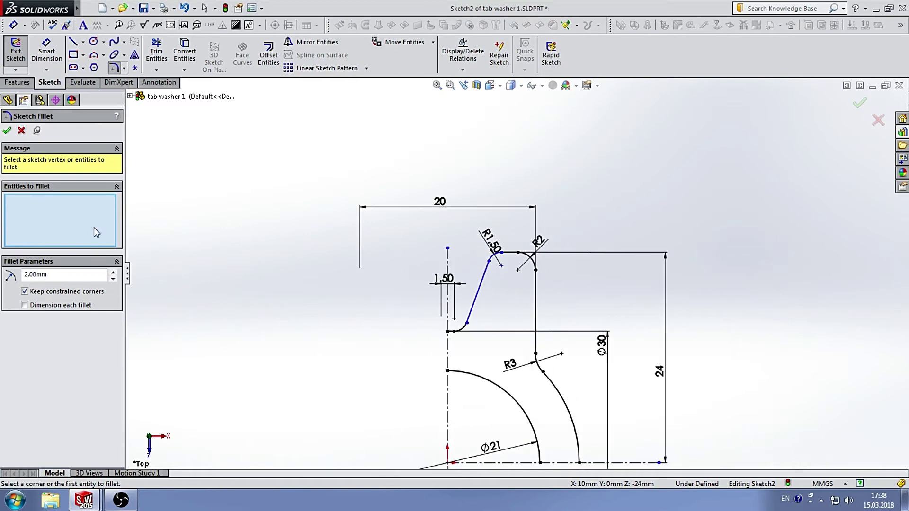
click(6, 130)
scroll(542, 310, down, 3)
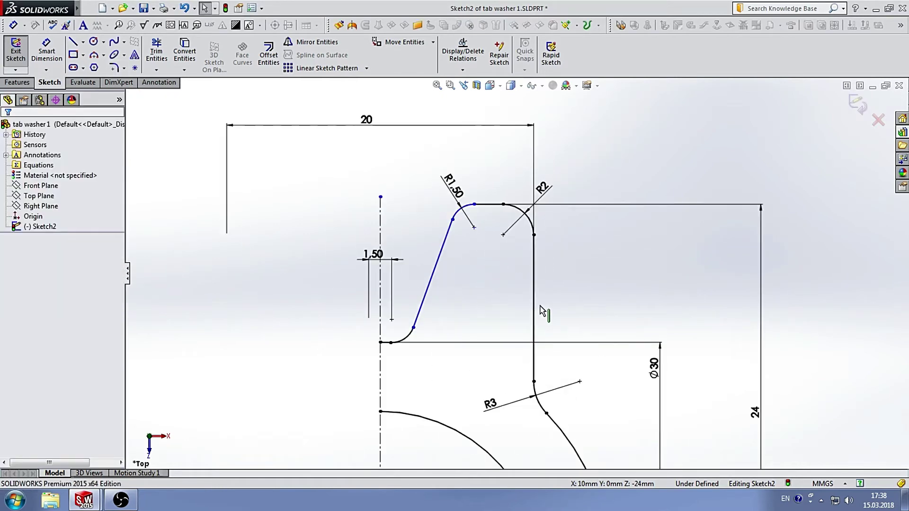
Step: Dimension the slanted tab edge at 30° to the vertical centerline
click(55, 64)
click(440, 266)
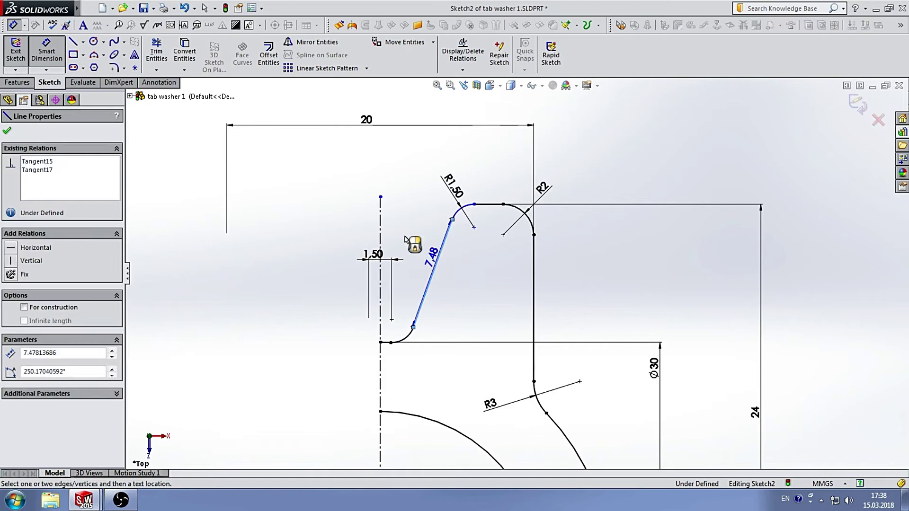
click(381, 227)
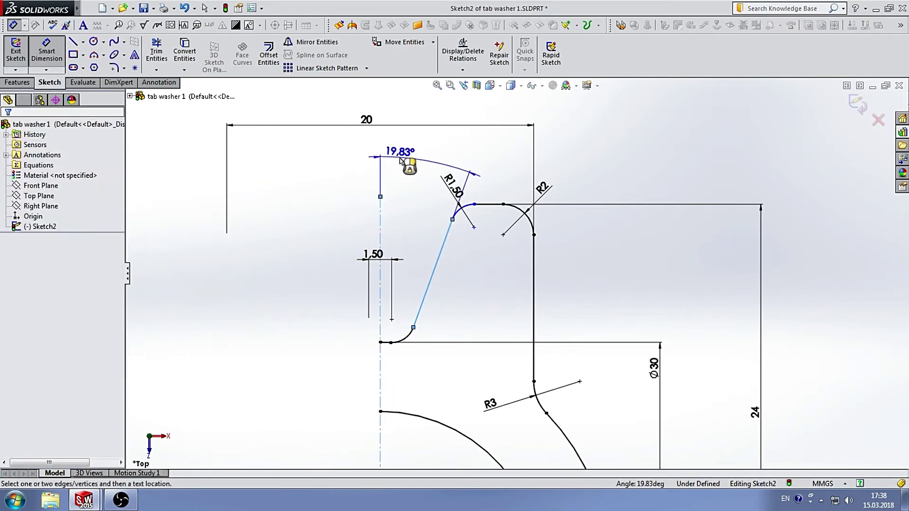
click(400, 161)
text(30)
key(Return)
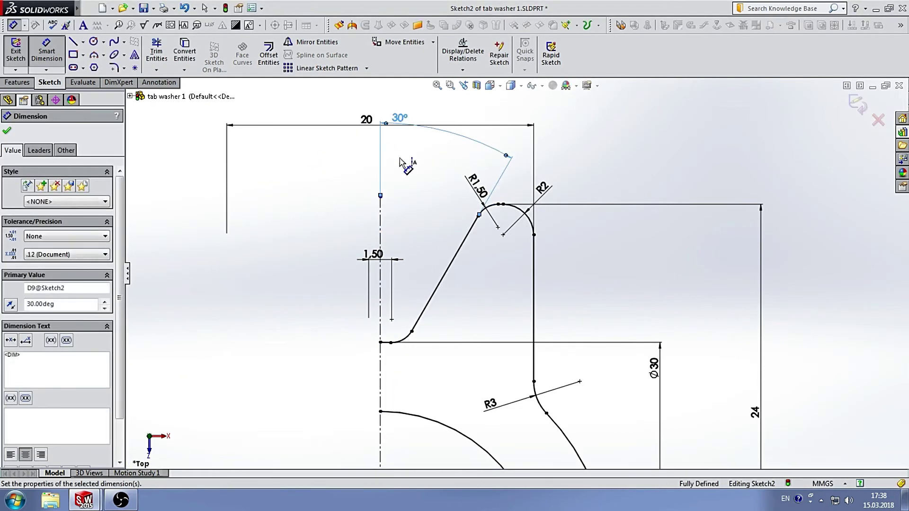
scroll(545, 232, down, 5)
click(554, 246)
scroll(559, 251, up, 3)
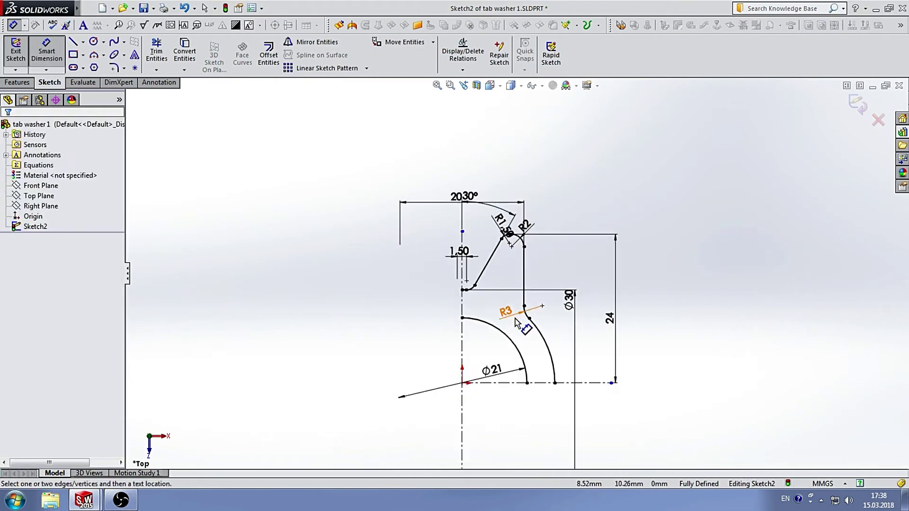
key(Escape)
Step: Box-select all the right-half tab geometry
scroll(511, 236, down, 4)
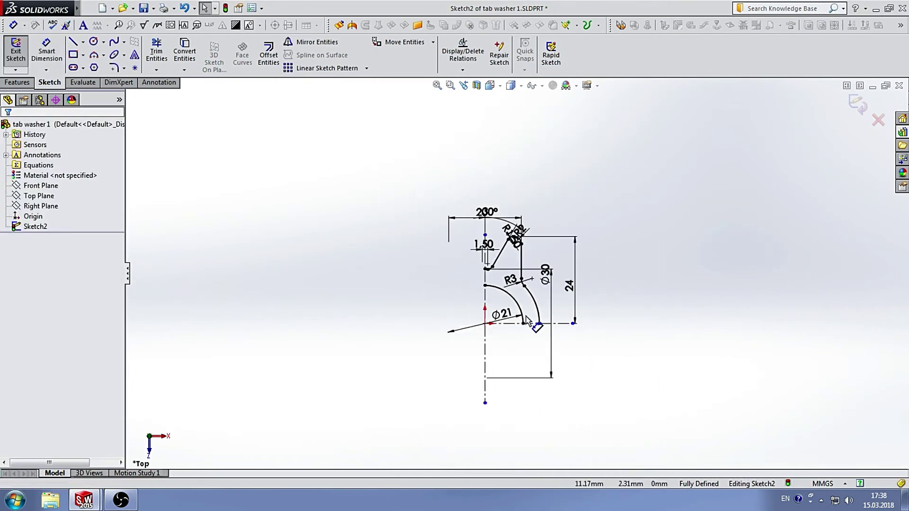
scroll(516, 292, down, 1)
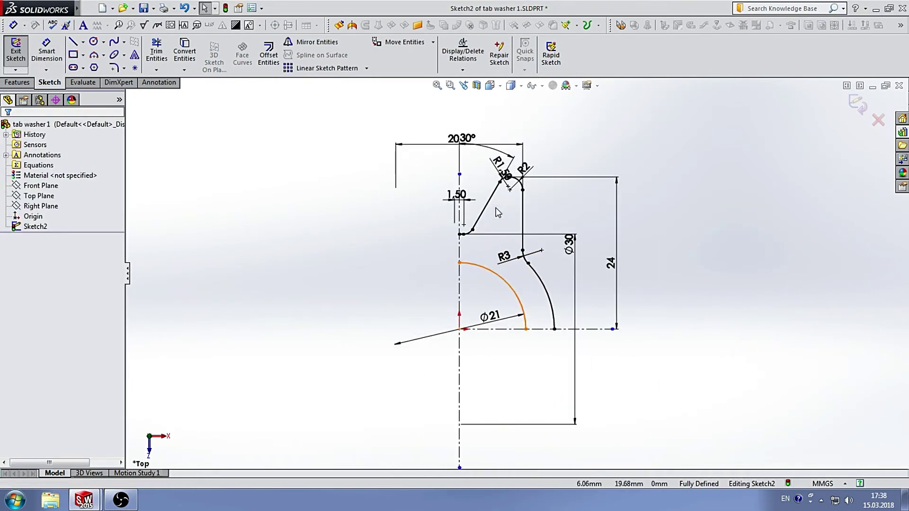
scroll(476, 202, down, 1)
mouse_move(418, 166)
mouse_down()
mouse_move(544, 362)
mouse_move(587, 401)
mouse_up()
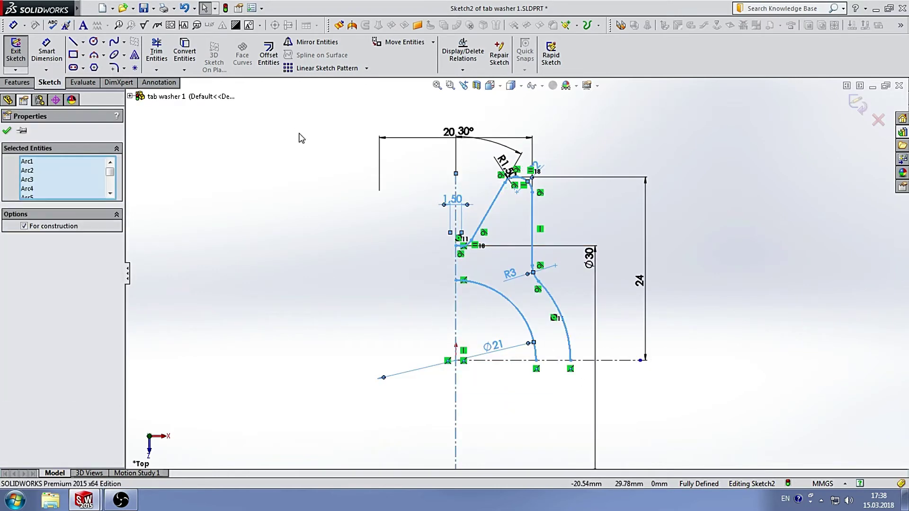
Step: Mirror the half tab profile to the left about the vertical centerline
click(310, 41)
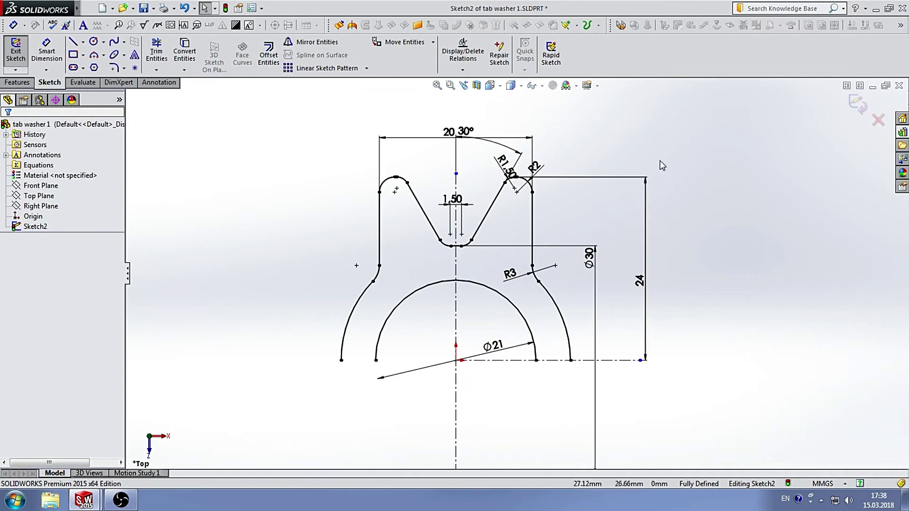
scroll(497, 255, up, 3)
scroll(495, 297, down, 3)
Step: Mirror the upper half across the horizontal centerline and lengthen that centerline rightward
drag(303, 91, 594, 297)
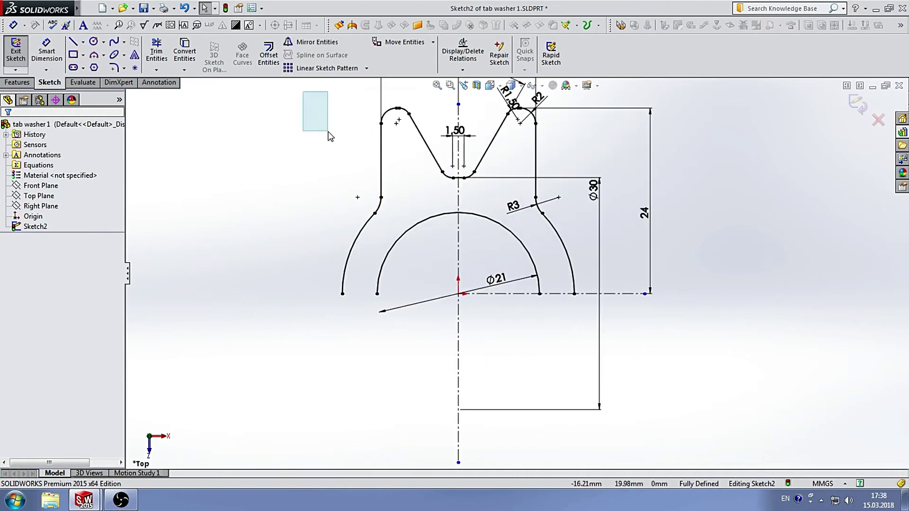
ctrl+click(592, 294)
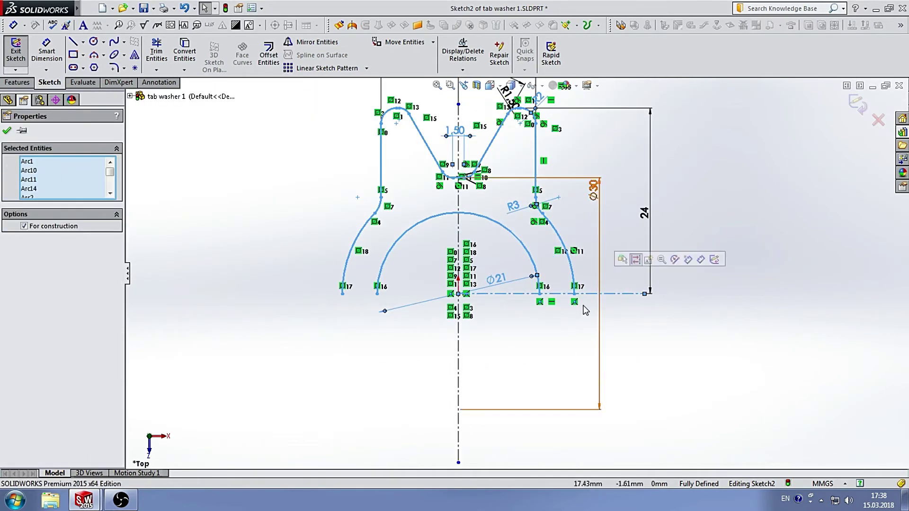
click(310, 42)
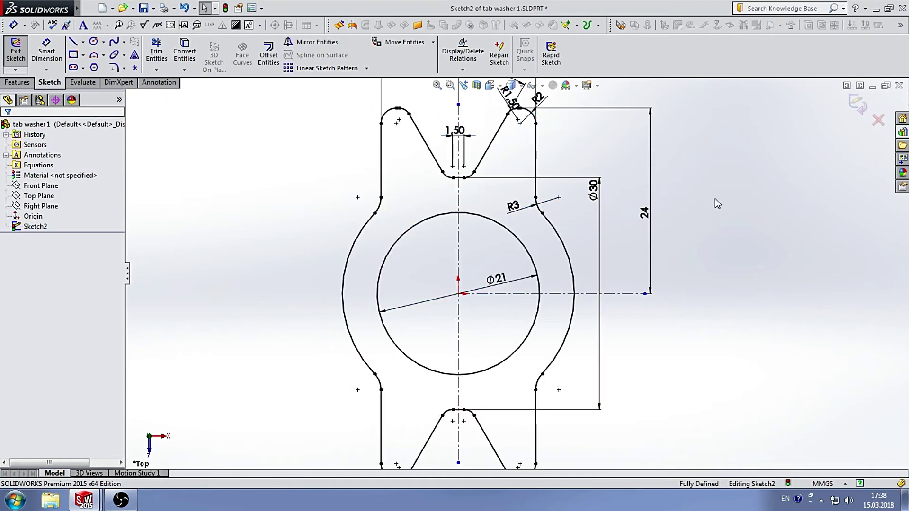
scroll(715, 199, up, 4)
scroll(524, 314, down, 5)
scroll(525, 313, up, 2)
scroll(525, 313, up, 1)
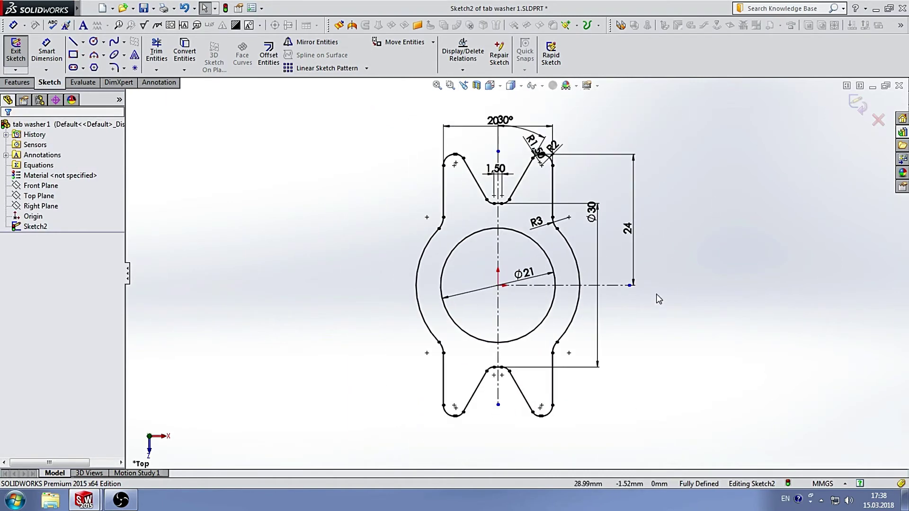
drag(630, 285, 723, 285)
Step: Draw a corner rectangle across the washer's right outer arc on the horizontal centreline
key(f)
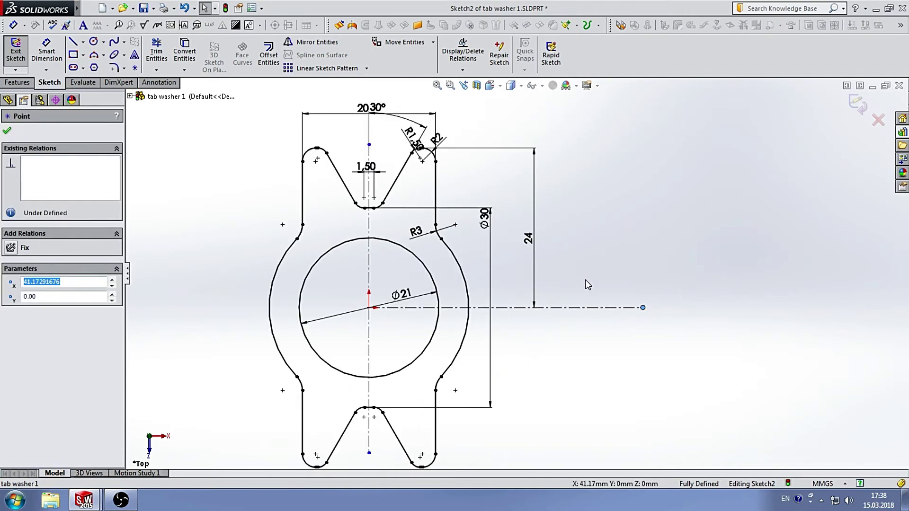
click(73, 56)
scroll(513, 308, down, 2)
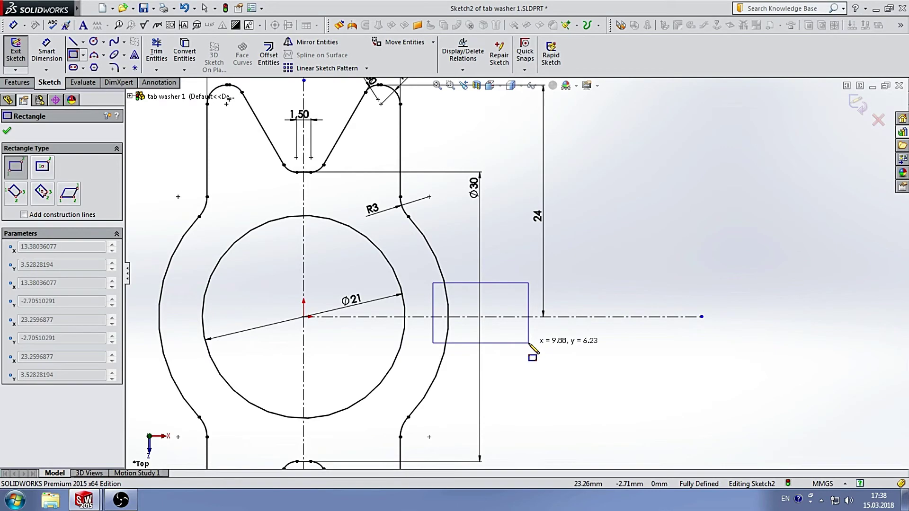
drag(432, 283, 528, 343)
Step: Power Trim away the outer arc segment inside the rectangle
click(157, 52)
scroll(437, 350, down, 3)
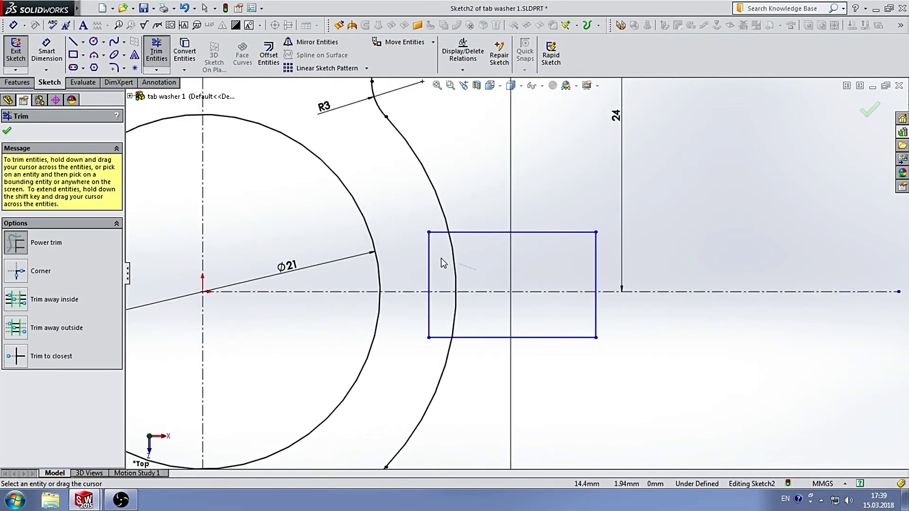
drag(442, 263, 432, 235)
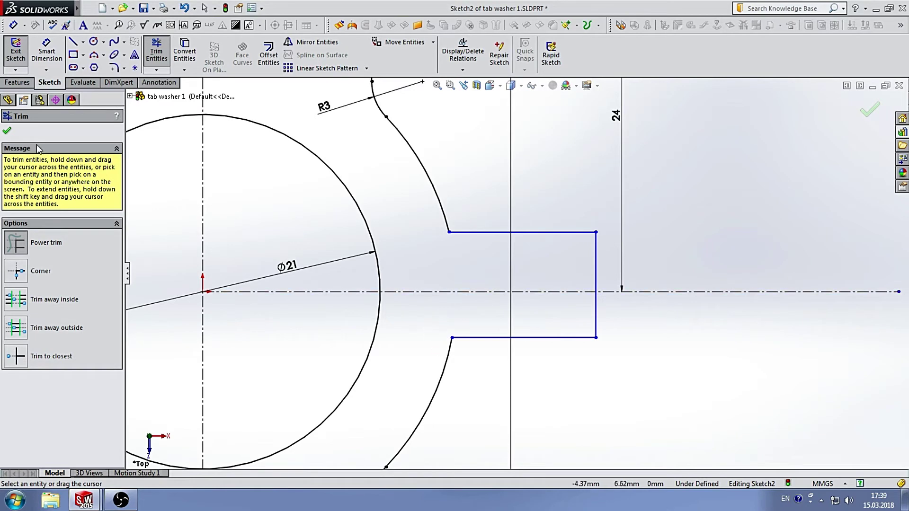
click(7, 130)
scroll(497, 313, up, 5)
Step: Make the slot's upper and lower lines symmetric about the horizontal centreline
click(527, 257)
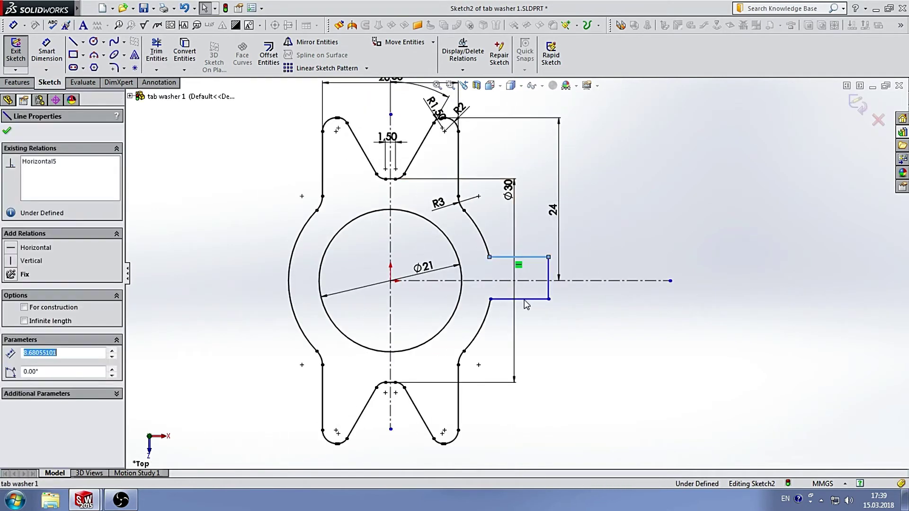
ctrl+click(525, 302)
click(472, 279)
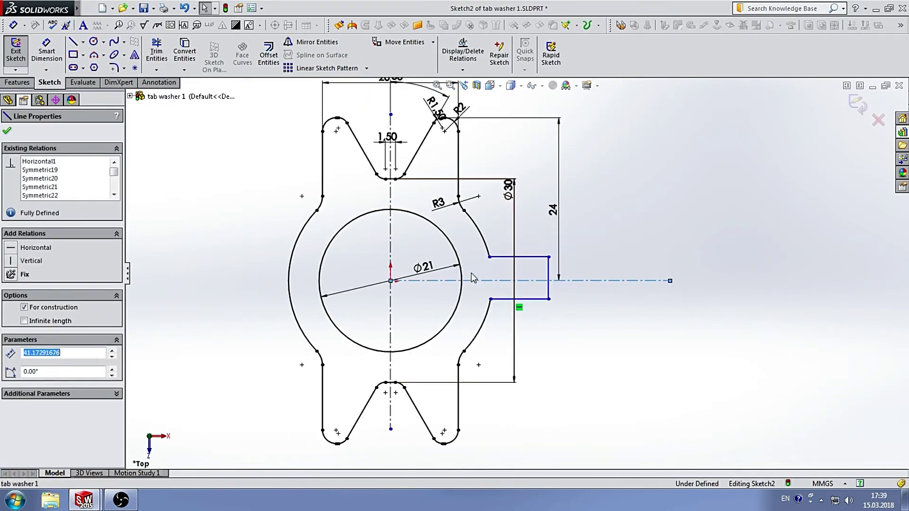
click(537, 258)
ctrl+click(530, 298)
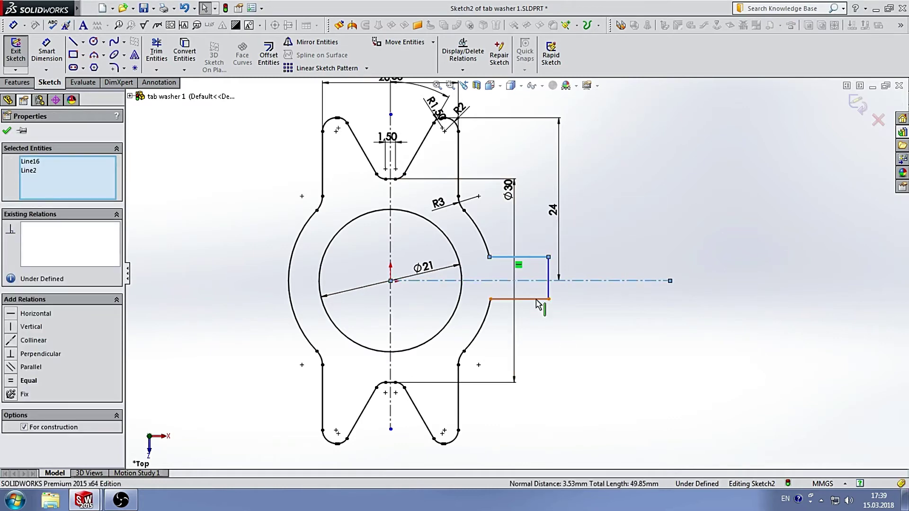
ctrl+click(549, 284)
click(34, 381)
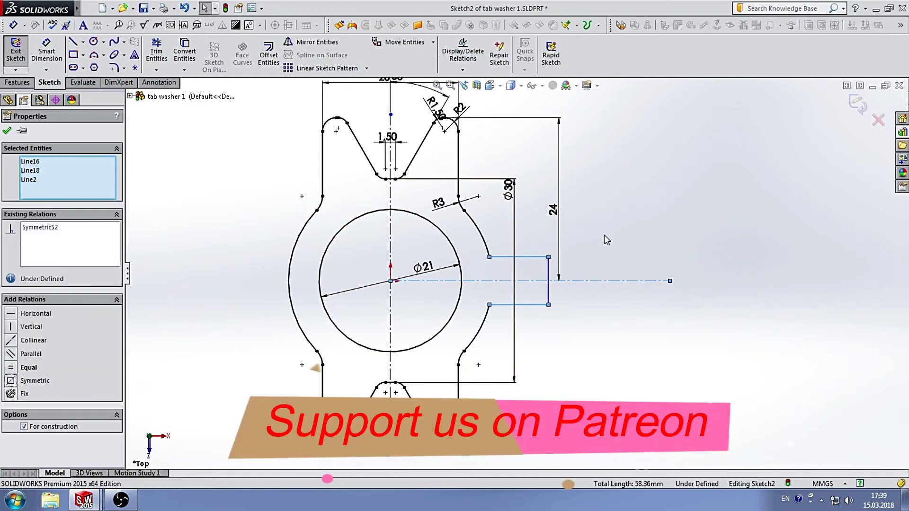
click(605, 236)
Step: Dimension the slot's end line 28 from the vertical centreline
key(d)
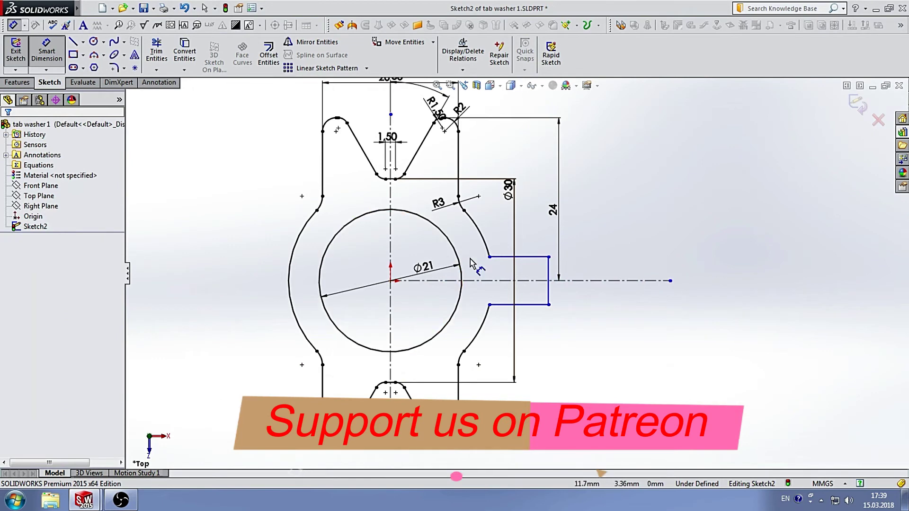
click(548, 275)
click(390, 244)
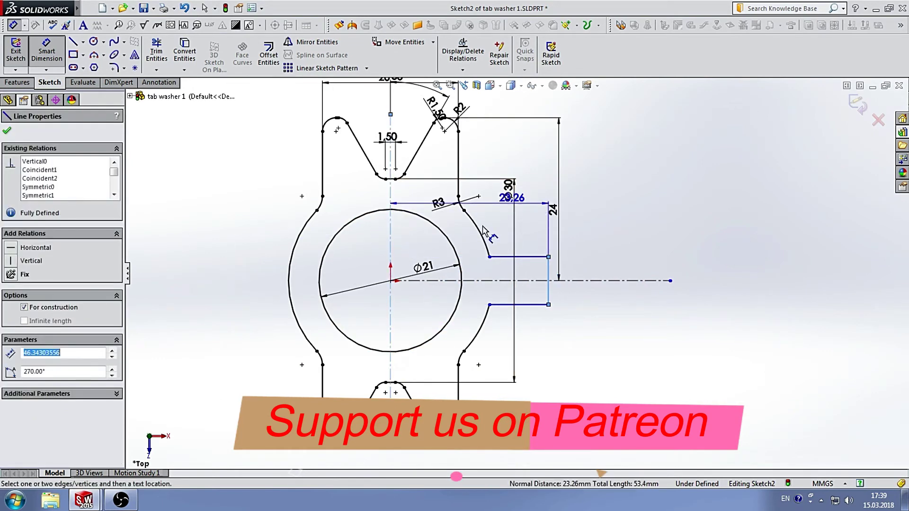
click(492, 222)
text(28)
key(Return)
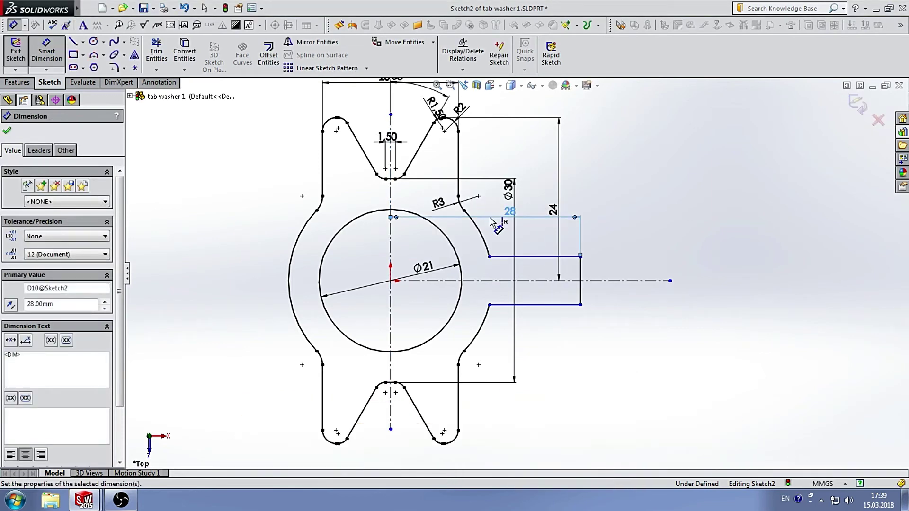
Step: Set the slot's width dimension to 6, fully defining the sketch
scroll(558, 292, down, 2)
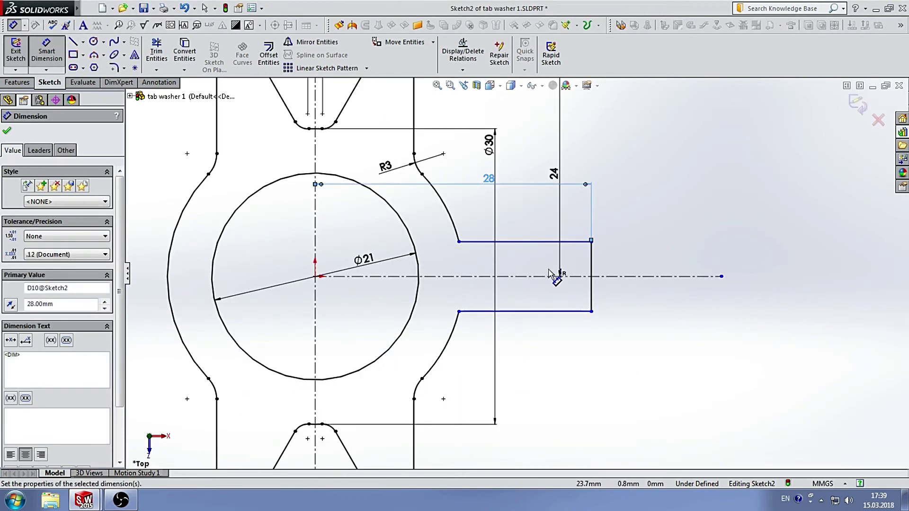
click(591, 260)
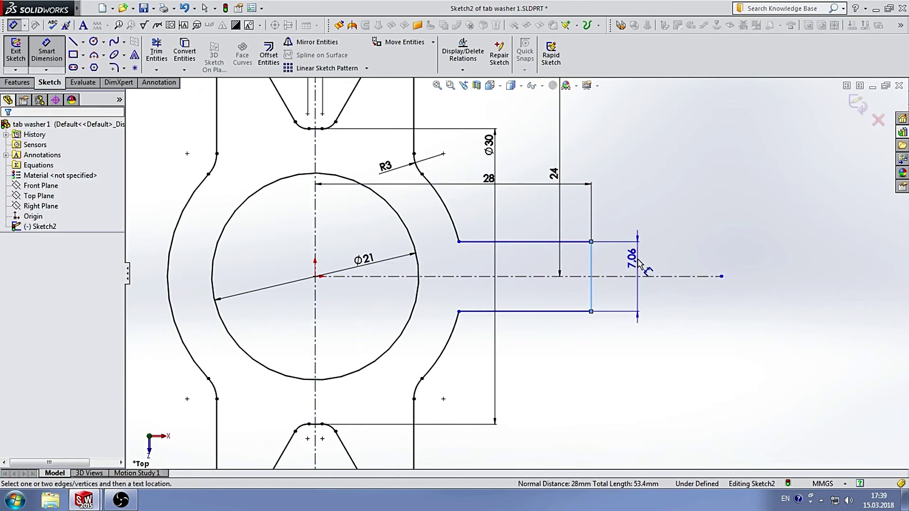
click(639, 263)
key(Return)
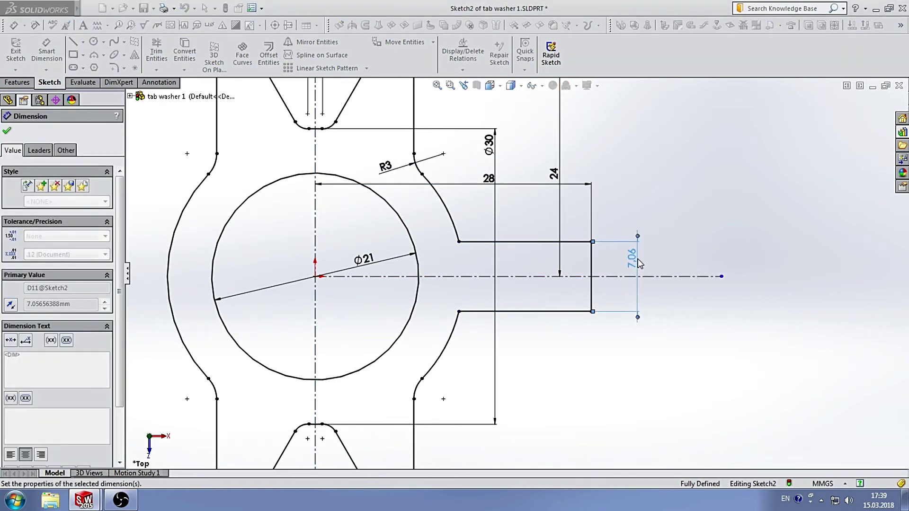
double_click(638, 263)
text(6.00mm)
key(Return)
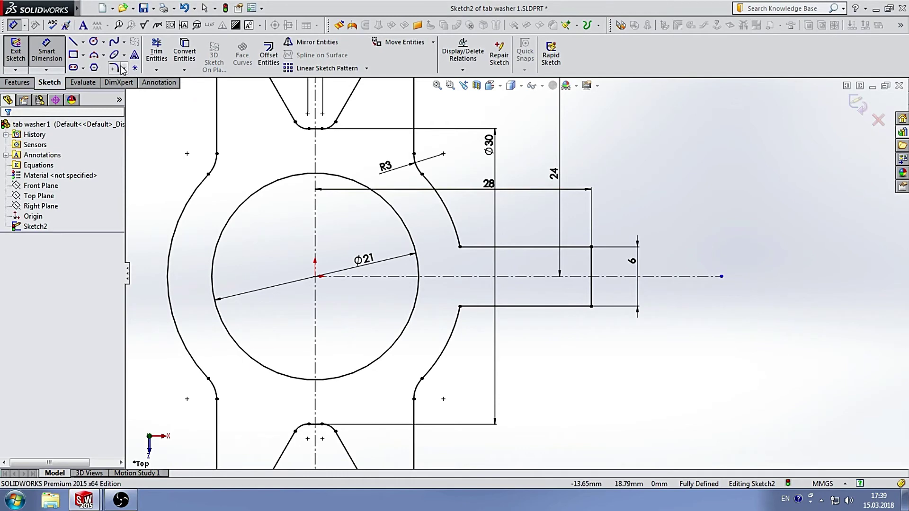
click(115, 69)
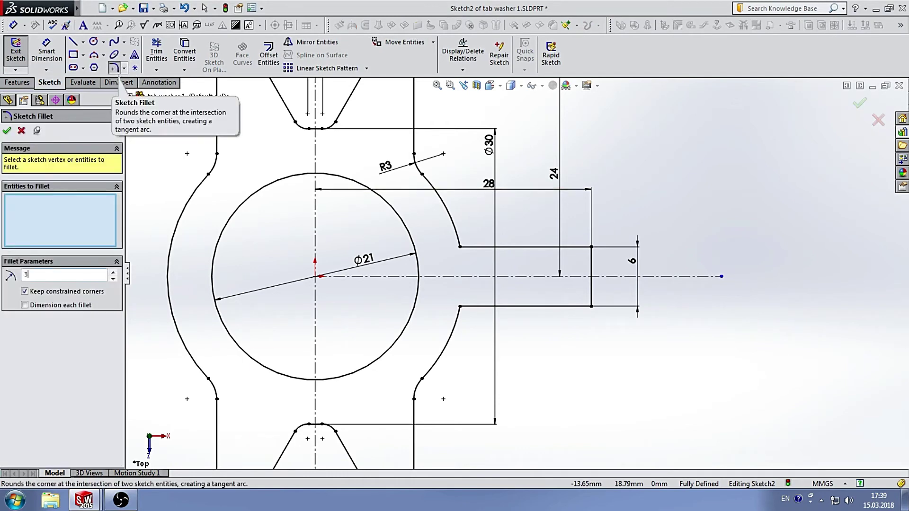
Step: Round the upper and lower tab-root corners with R3 sketch fillets
click(460, 246)
click(457, 306)
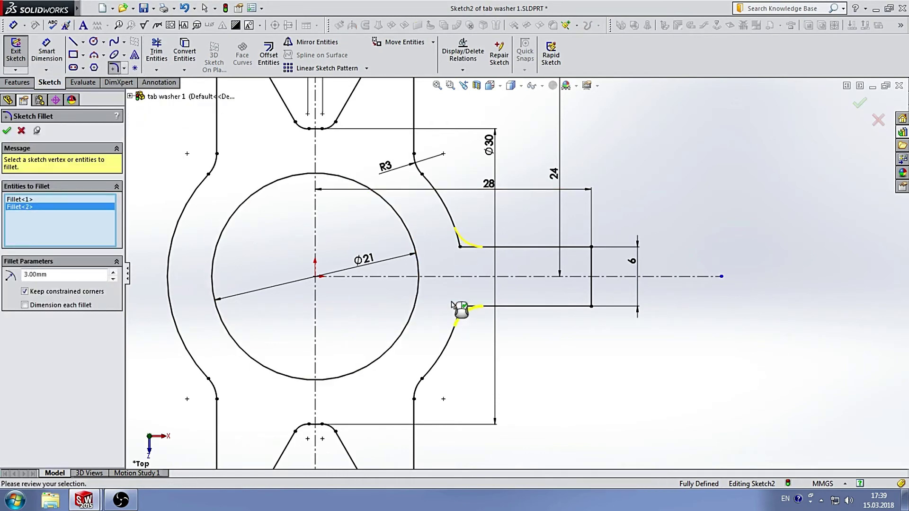
click(6, 131)
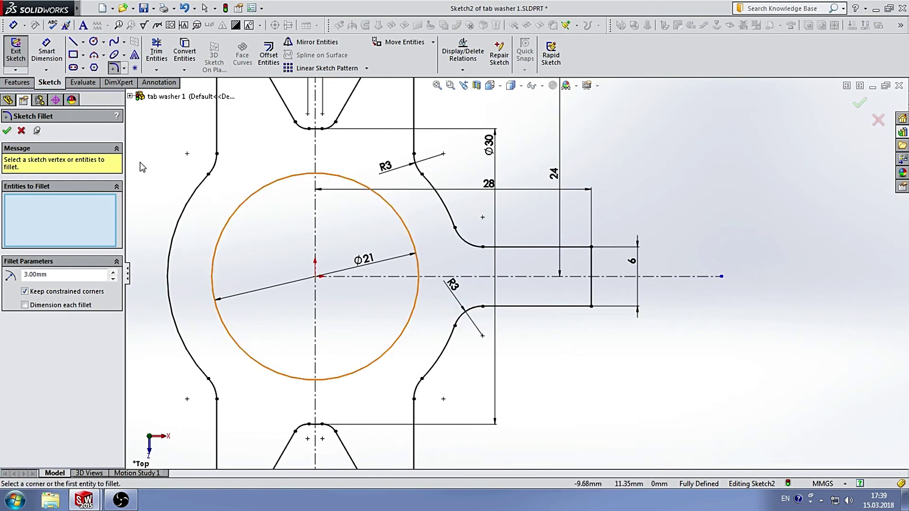
click(7, 130)
key(f)
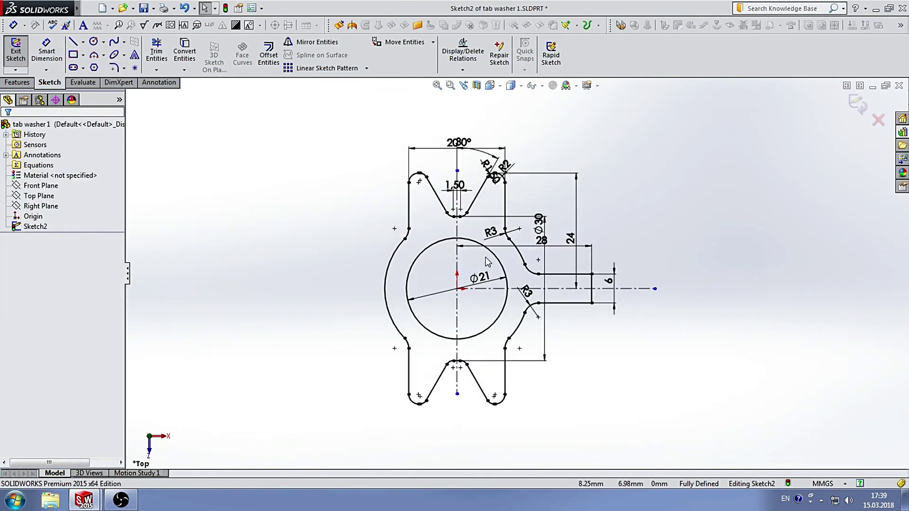
mouse_move(604, 231)
middle_down()
mouse_move(594, 157)
mouse_move(627, 162)
middle_up()
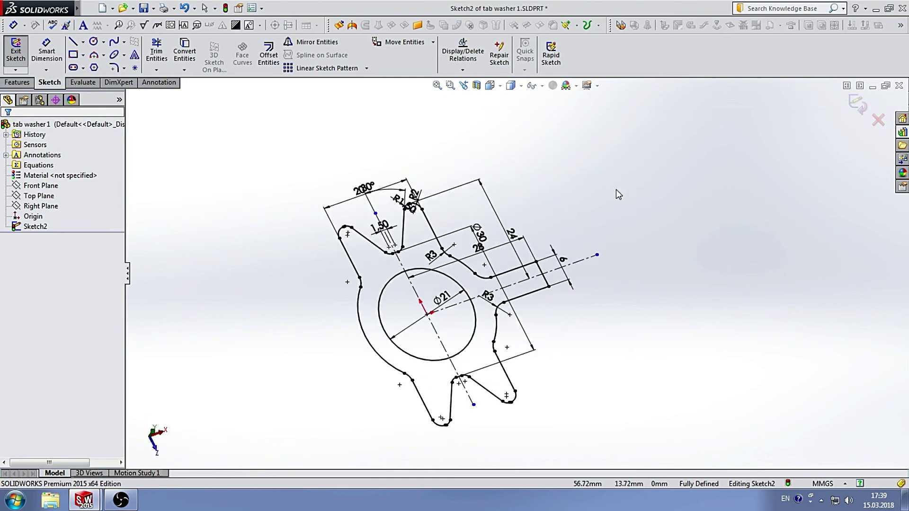
scroll(400, 302, down, 3)
ctrl+middle_drag(400, 302, 484, 267)
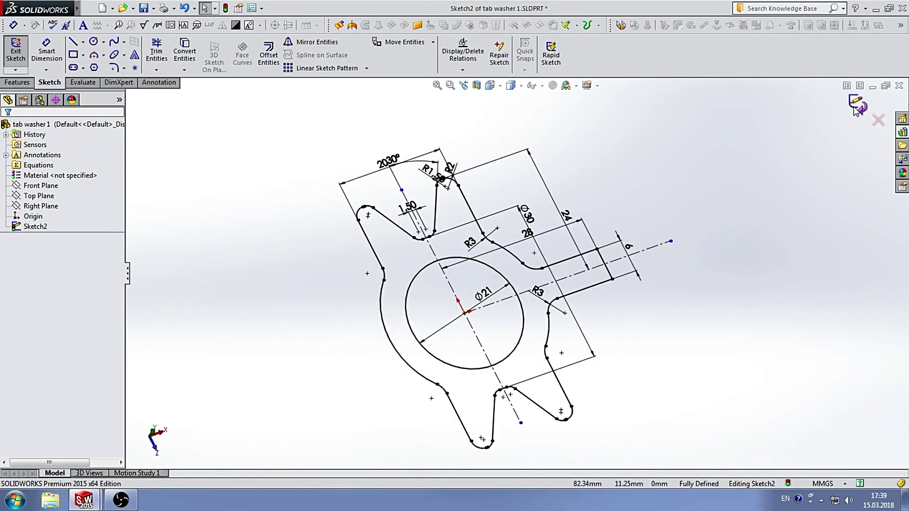
key(b)
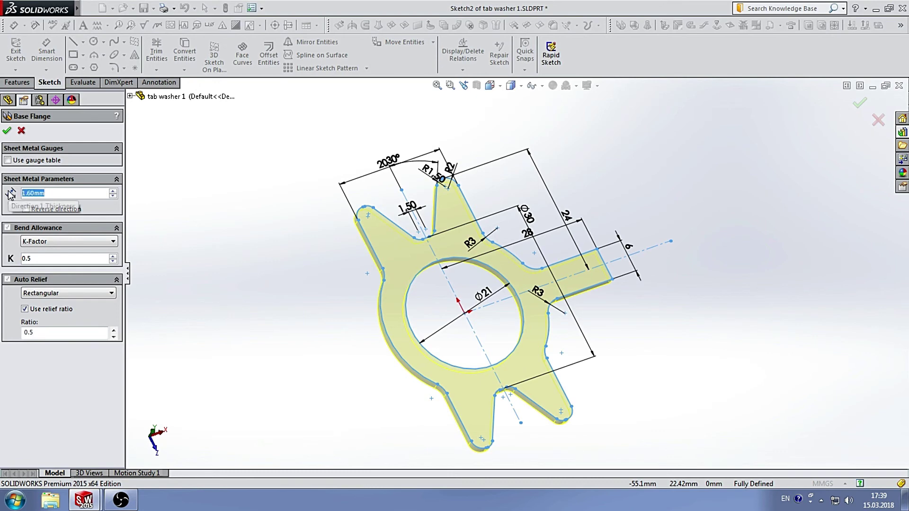
Step: Create a 1 mm thick base flange from the washer, then sketch on its flat face
text(1)
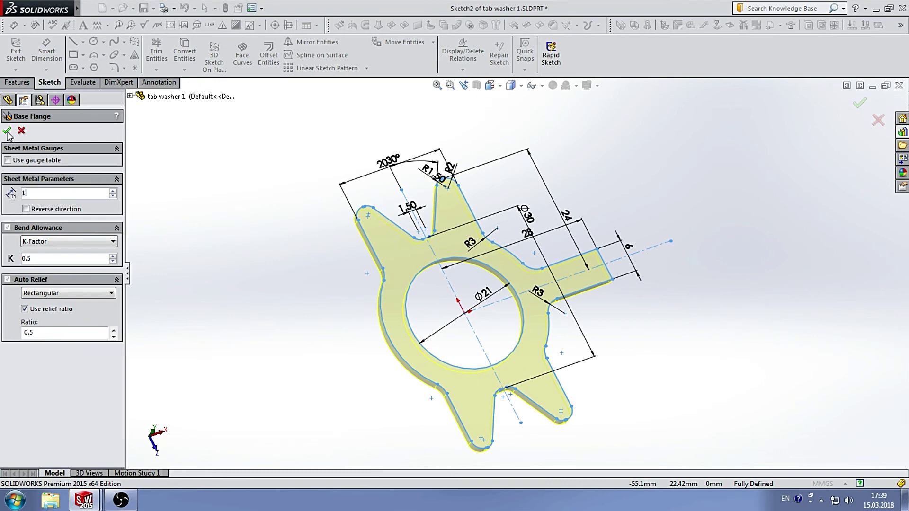
click(7, 132)
mouse_move(576, 223)
middle_down()
mouse_move(525, 160)
mouse_move(456, 184)
mouse_move(493, 197)
mouse_move(524, 260)
mouse_move(453, 221)
mouse_move(463, 253)
middle_up()
click(462, 251)
click(663, 75)
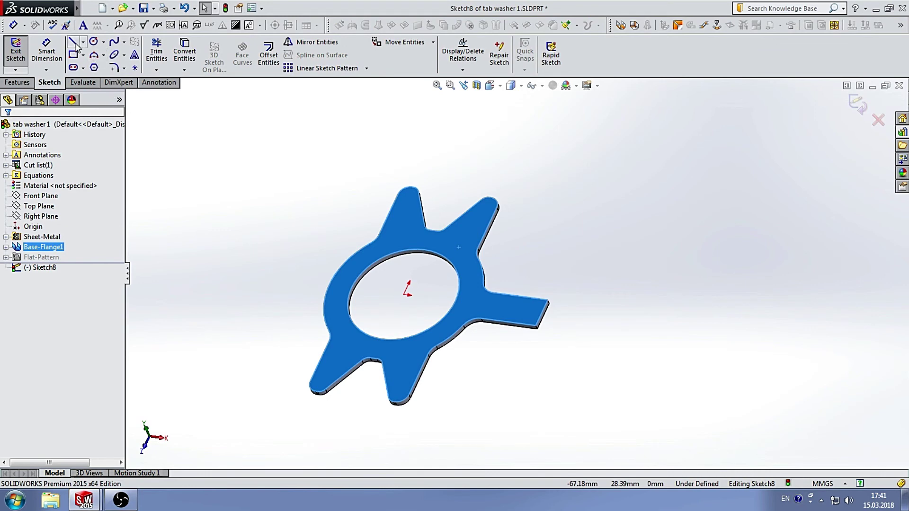
Step: Draw a vertical bend line across the side tab and a line from the origin along the tab
click(74, 44)
click(549, 274)
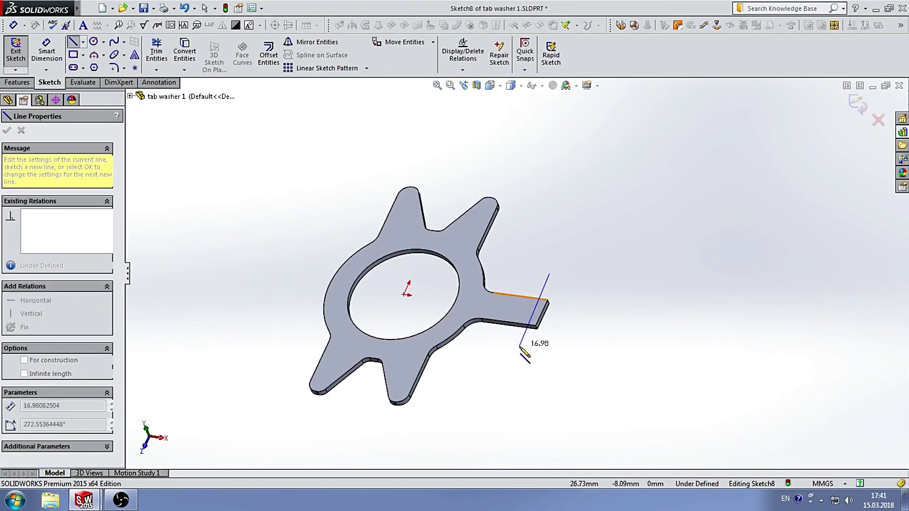
click(516, 346)
scroll(528, 339, down, 2)
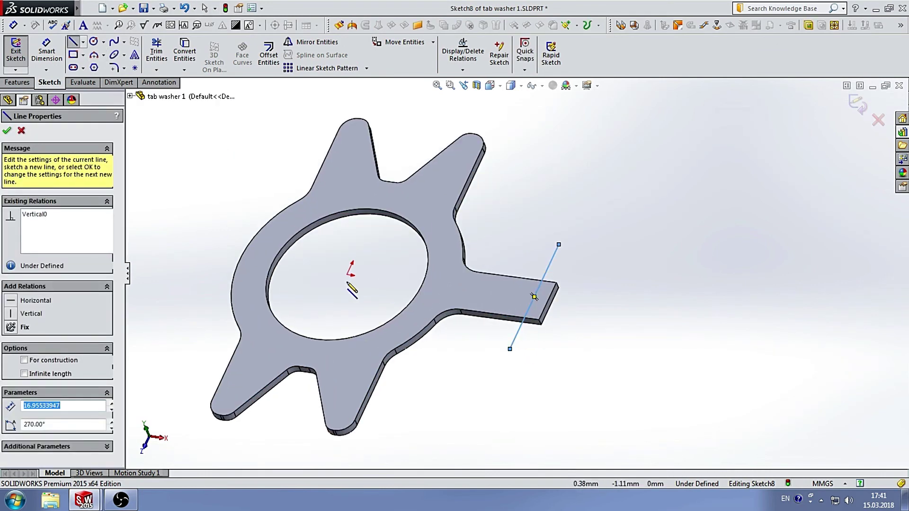
click(350, 276)
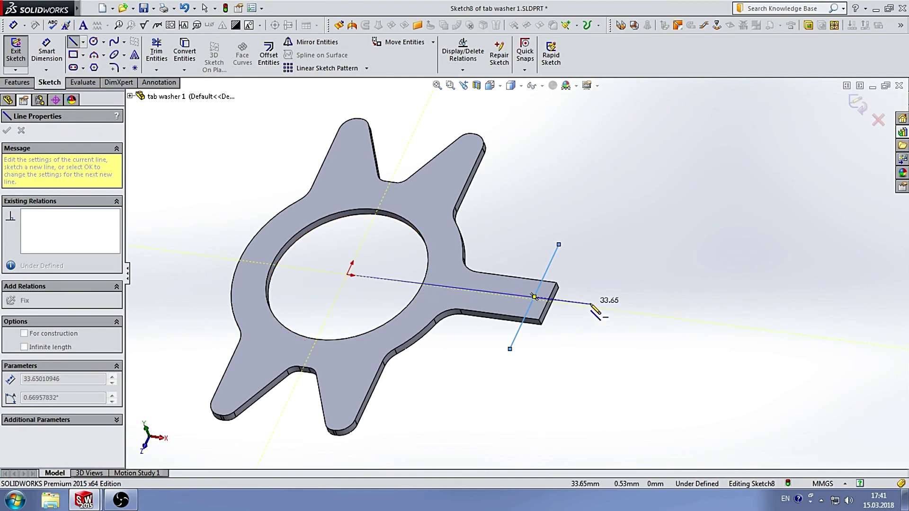
click(590, 307)
key(Escape)
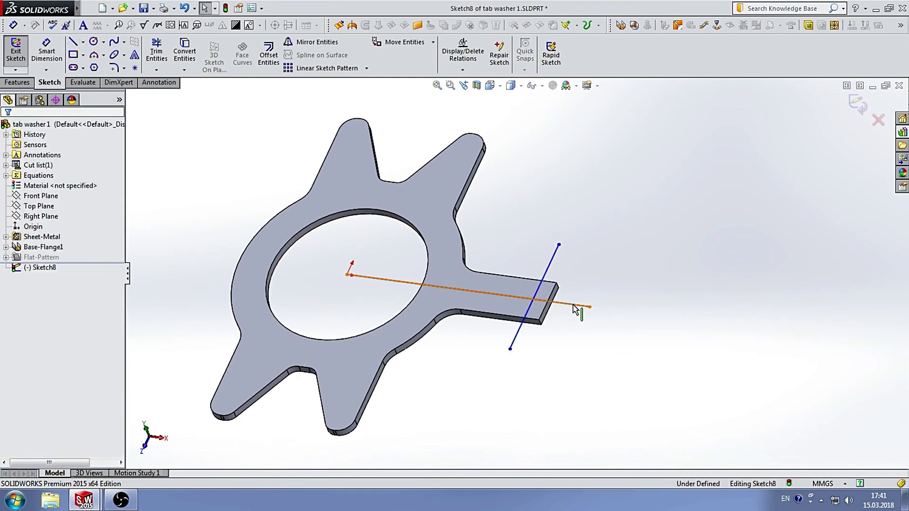
Step: Convert the tab line to a centreline and make the bend line's endpoints symmetric about it
click(576, 305)
click(24, 308)
click(568, 270)
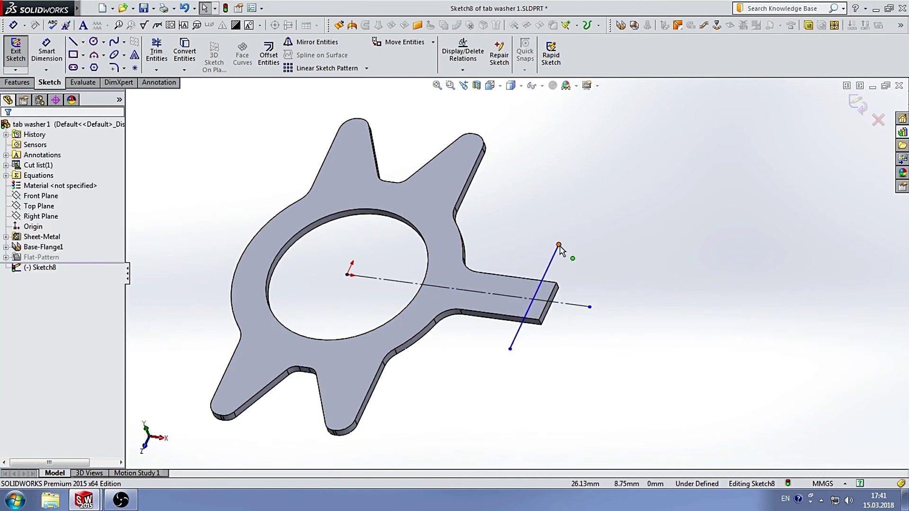
click(559, 246)
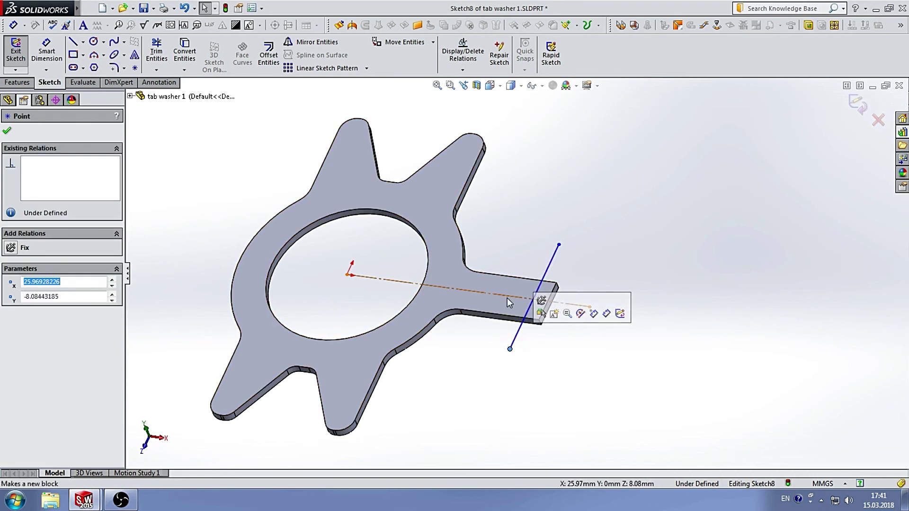
click(507, 298)
ctrl+click(559, 245)
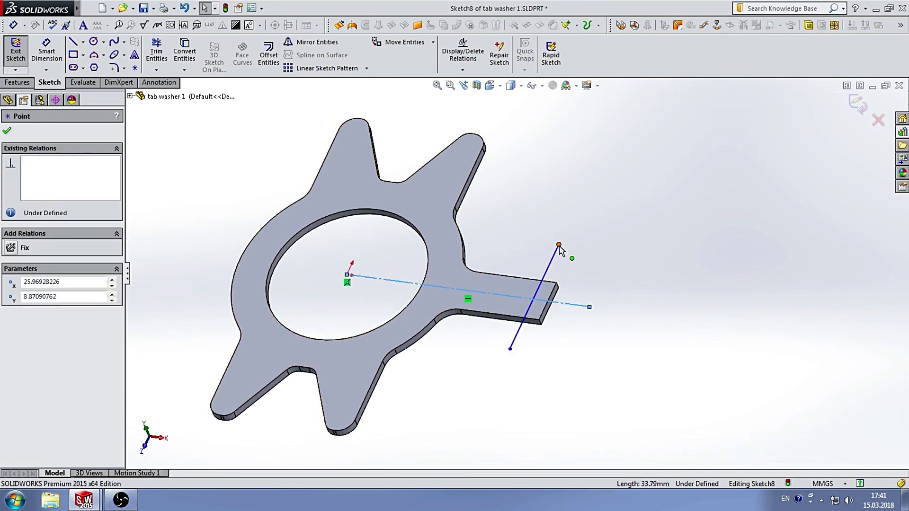
ctrl+click(510, 350)
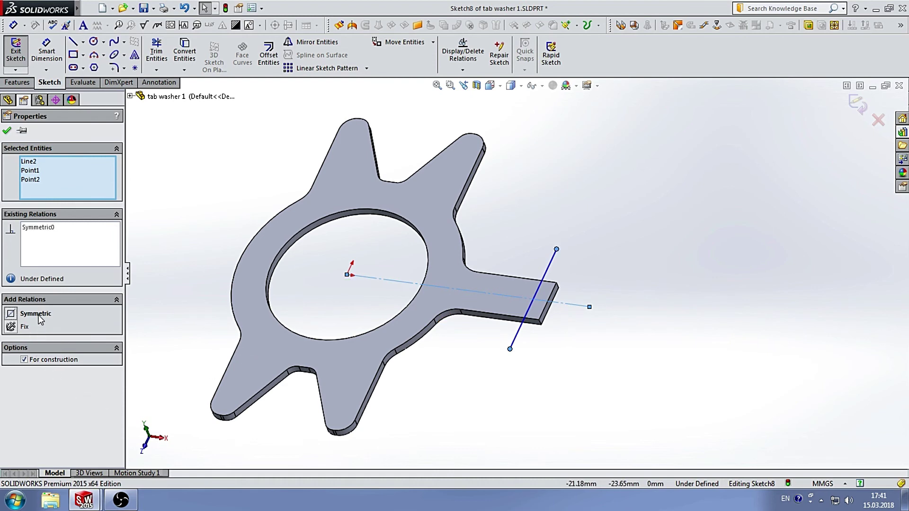
Step: Dimension the bend line's length as 8
click(46, 51)
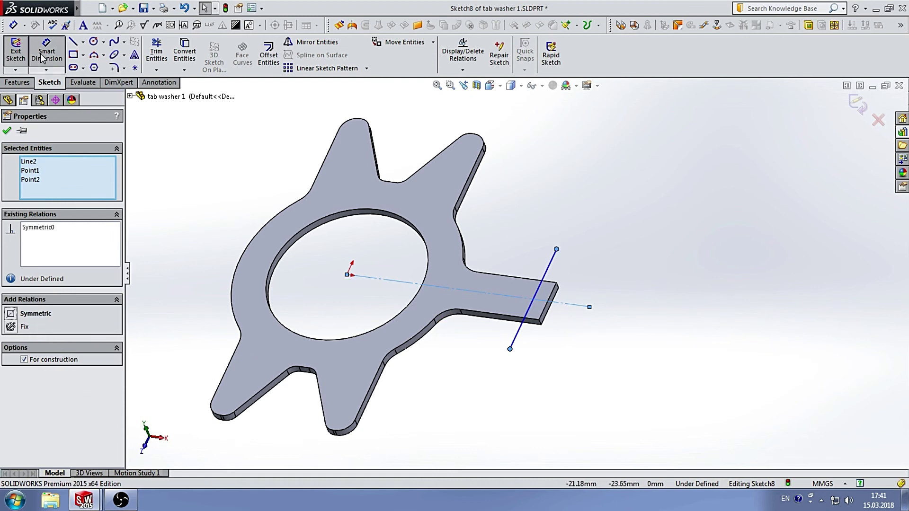
click(550, 272)
click(610, 296)
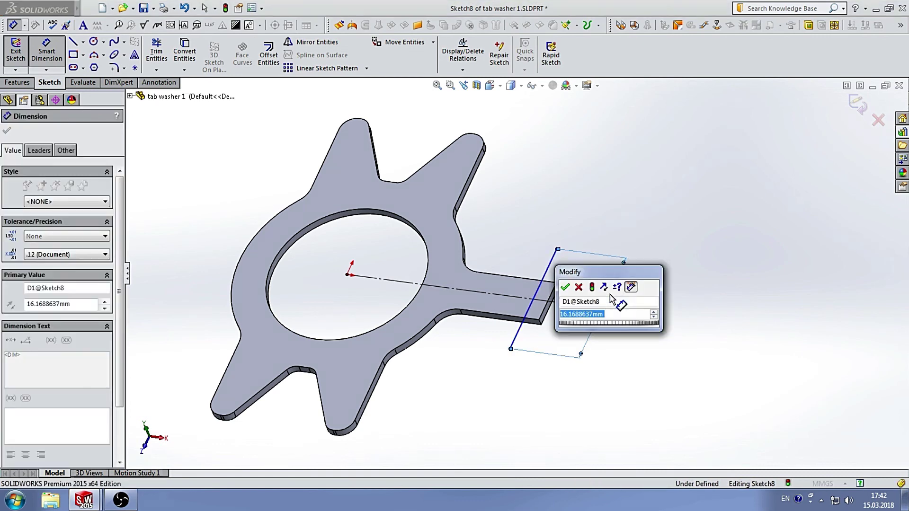
text(8)
key(Return)
Step: Dimension the bend line 18 from the origin
key(ctrl+8)
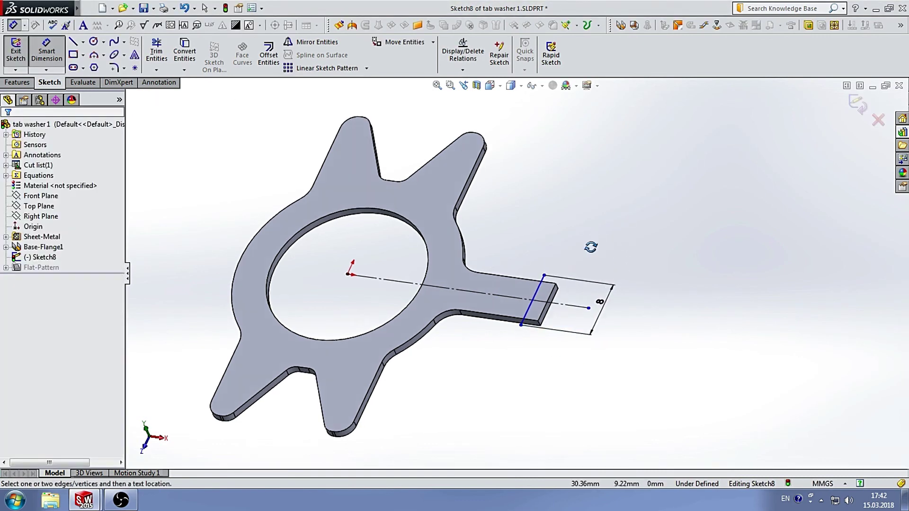
click(346, 276)
click(549, 295)
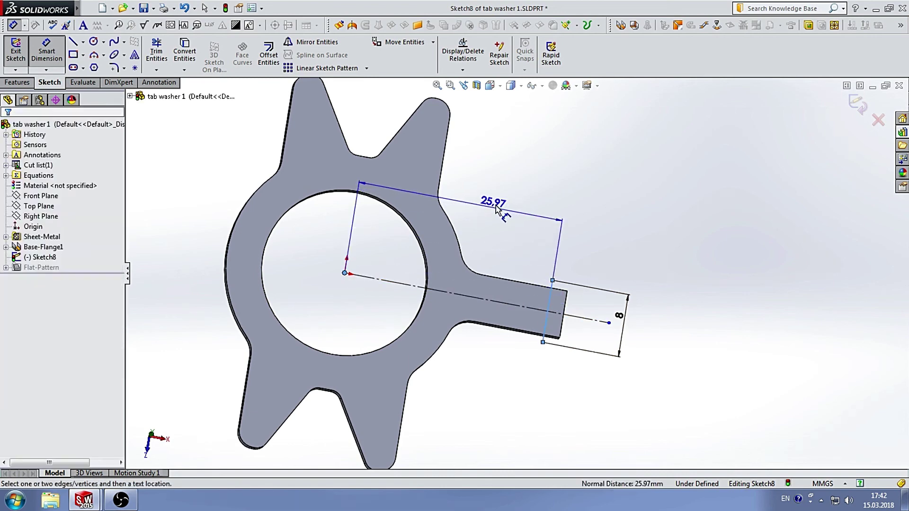
click(500, 211)
text(18)
key(Return)
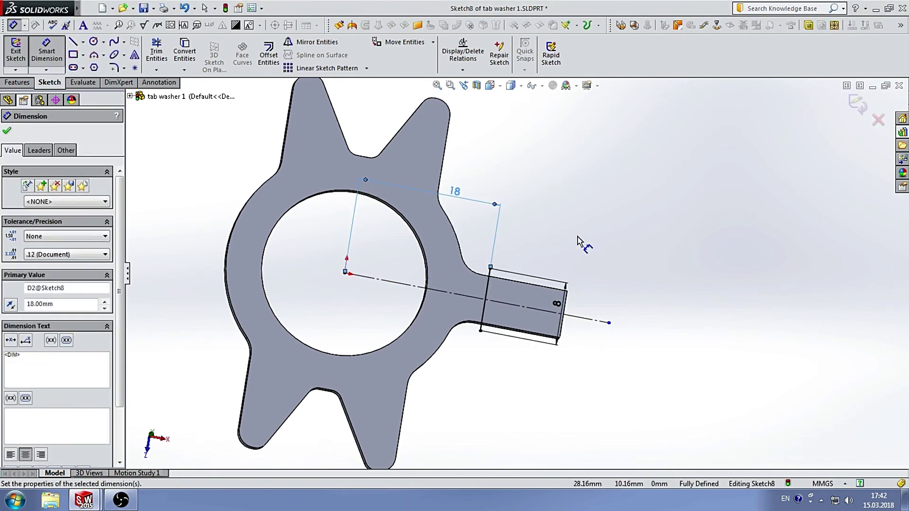
middle_drag(602, 260, 585, 235)
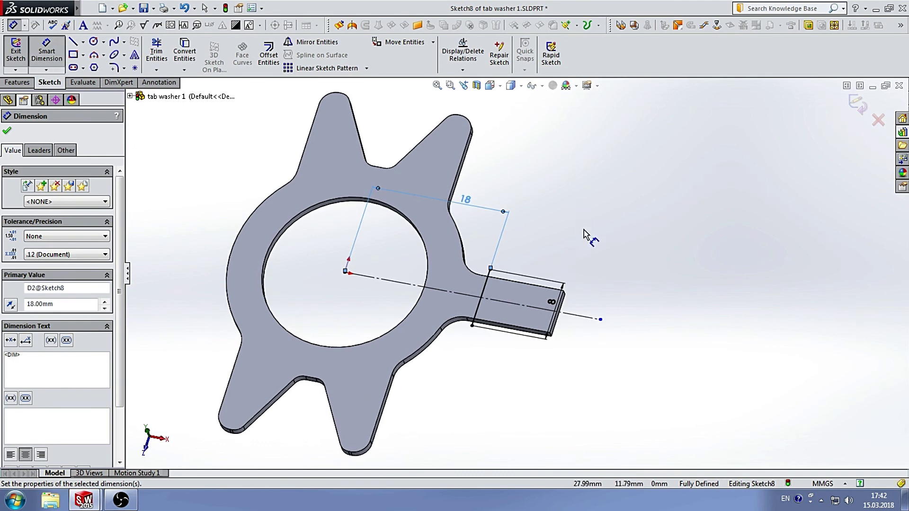
click(857, 107)
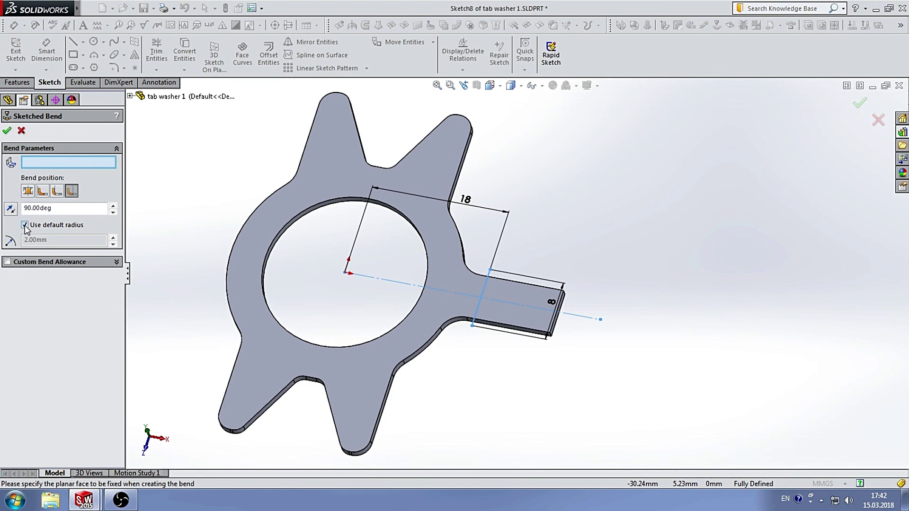
Step: Bend the side tab 90° along the sketched line, keeping the washer face fixed
click(439, 231)
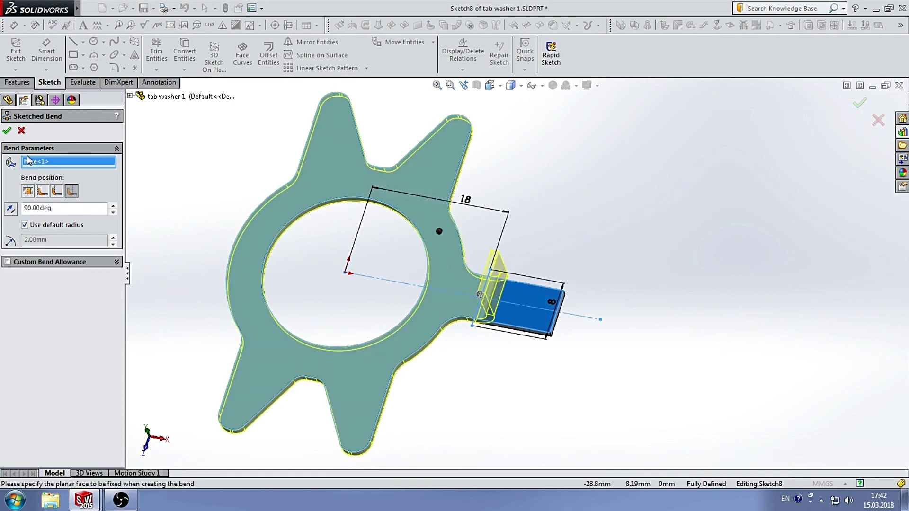
mouse_move(412, 287)
middle_down()
mouse_move(406, 182)
mouse_move(392, 205)
middle_up()
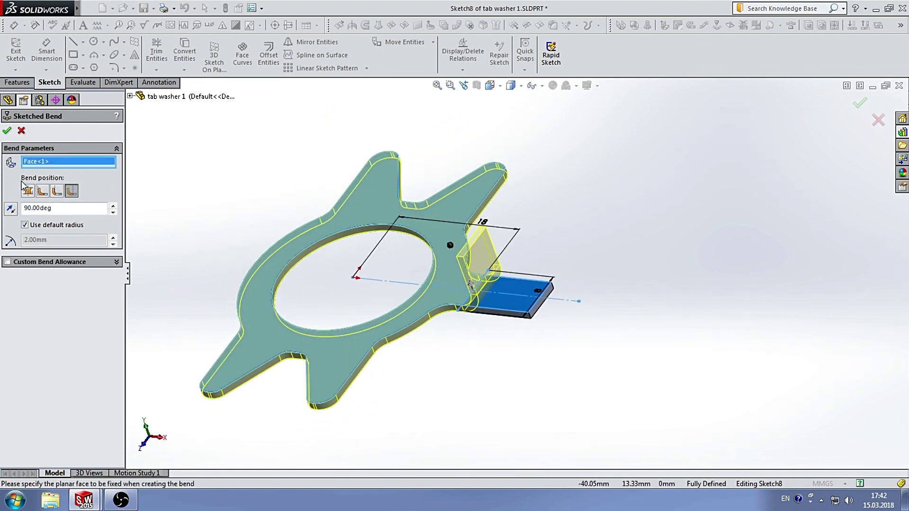
click(8, 133)
mouse_move(507, 189)
middle_down()
mouse_move(542, 205)
mouse_move(639, 323)
mouse_move(572, 195)
mouse_move(498, 234)
mouse_move(586, 195)
mouse_move(712, 278)
mouse_move(716, 219)
mouse_move(643, 194)
mouse_move(575, 195)
mouse_move(594, 176)
mouse_move(552, 243)
middle_up()
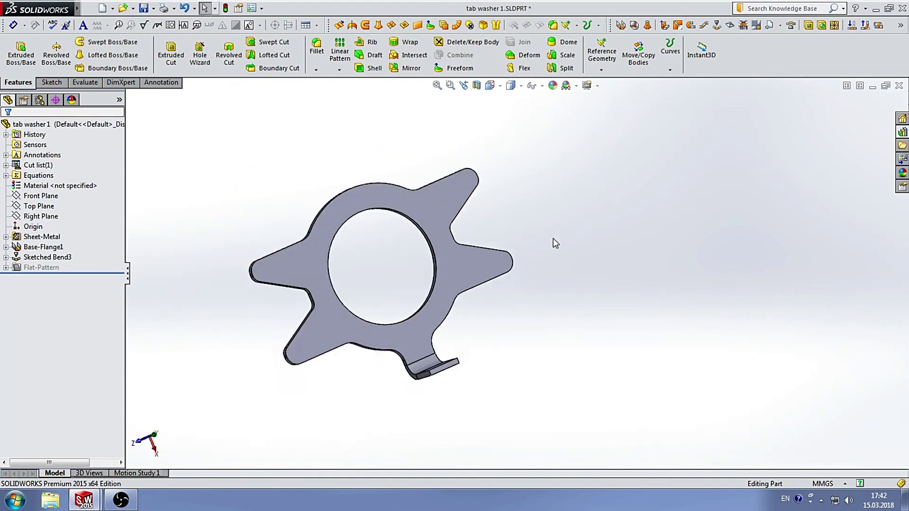